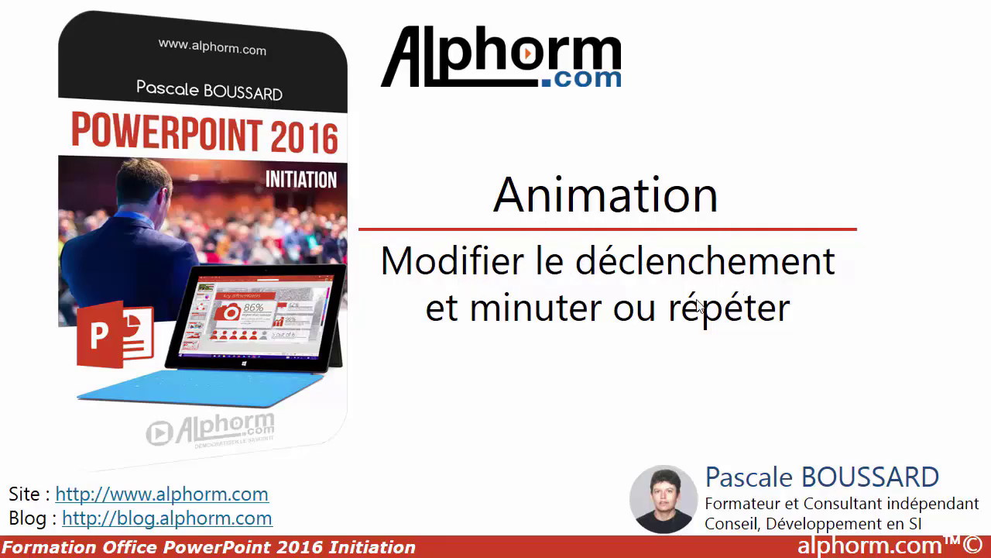
Step: Advance the slide show from the Animation title slide to the Plan slide's first topic
left_click(756, 339)
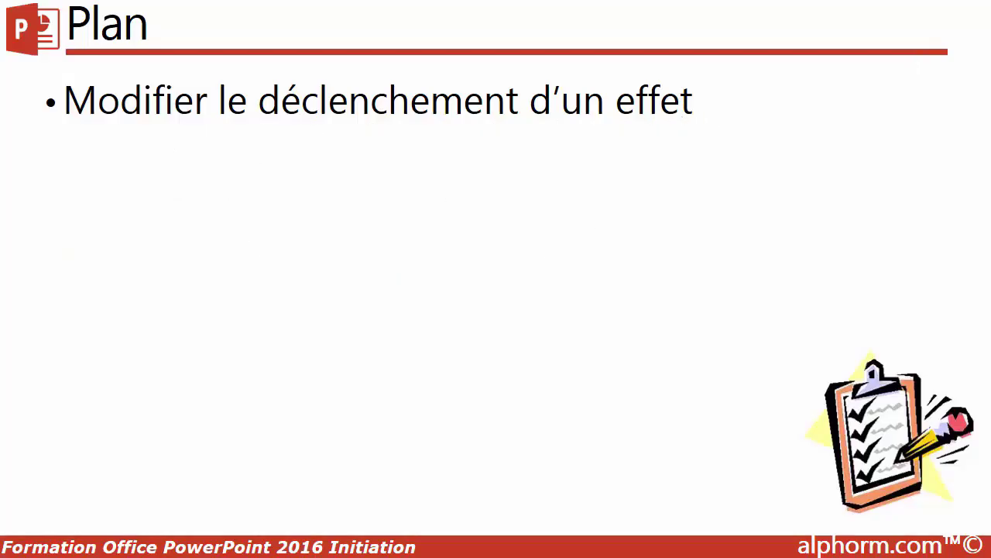
Step: Launch PowerPoint 2016 from the Start menu's full applications list
key("super")
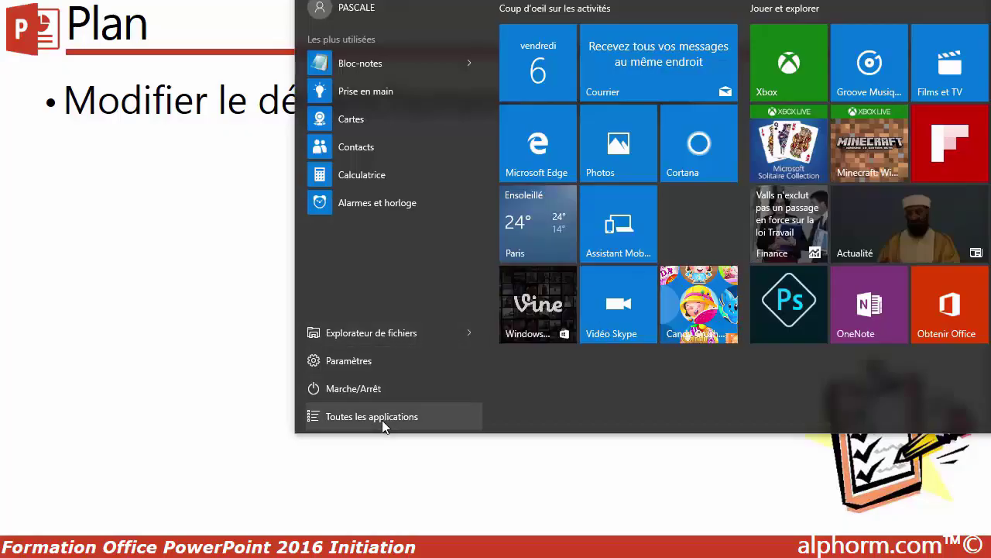
left_click(382, 420)
scroll(384, 294, "down", 2)
scroll(382, 224, "down", 5)
scroll(383, 223, "down", 3)
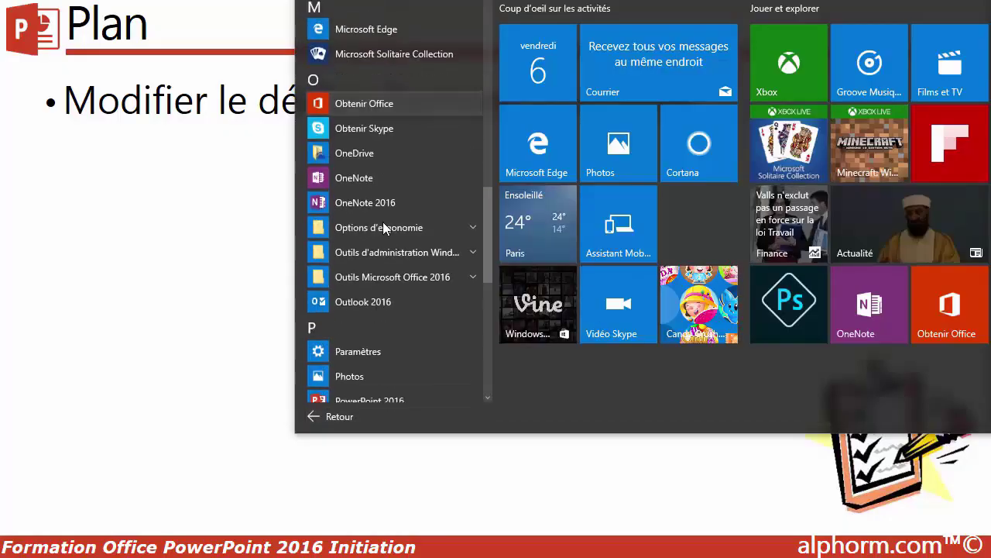
scroll(385, 310, "down", 2)
left_click(374, 276)
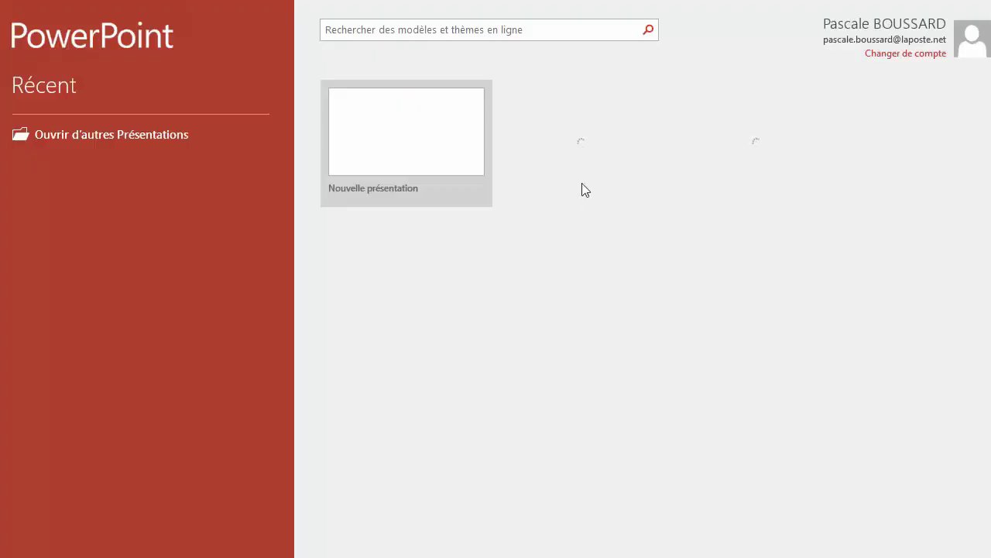
Step: Create a new blank presentation and switch its slide to the Vide layout
left_click(407, 144)
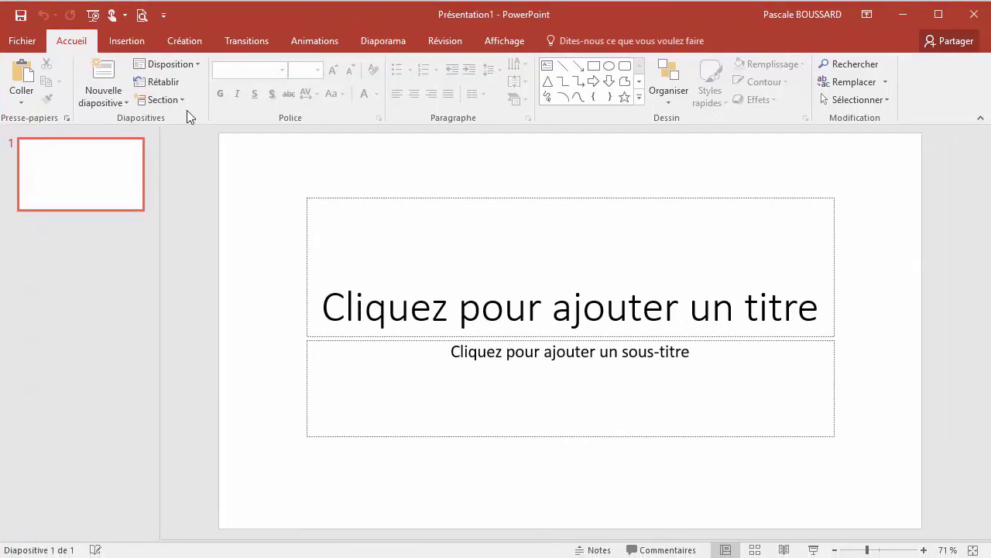
left_click(171, 64)
left_click(149, 261)
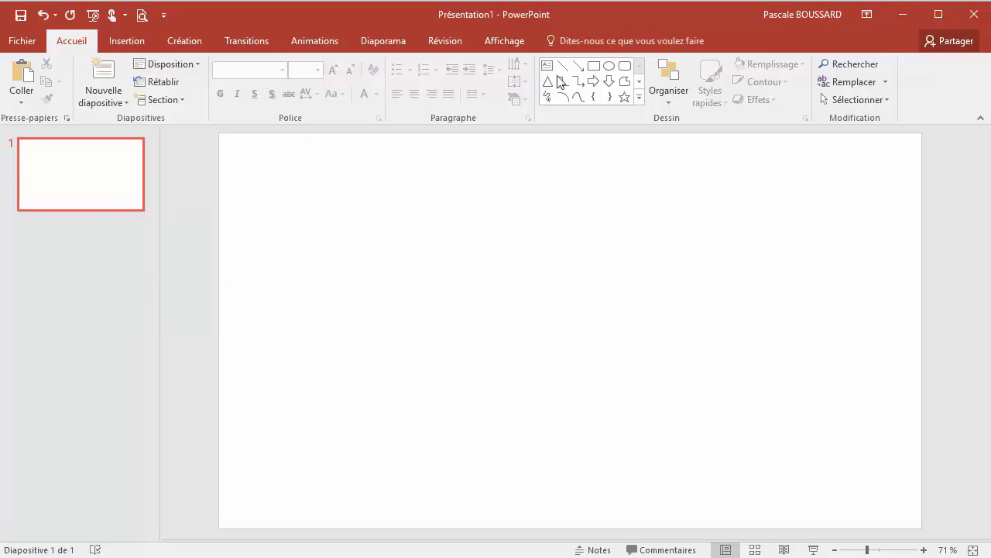
Step: Draw a rectangle in the upper left and an ellipse in the upper middle
left_click(594, 66)
left_click_drag(255, 179, 403, 253)
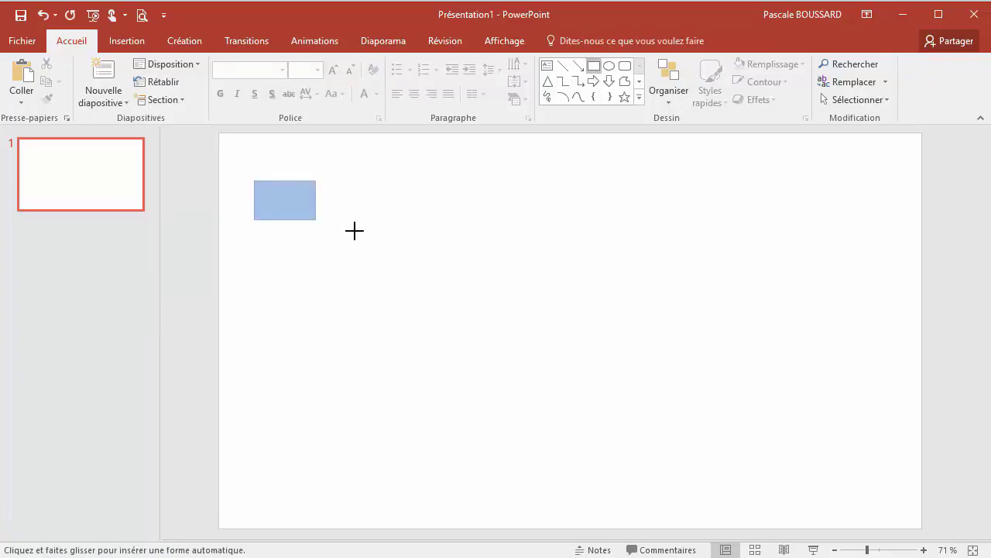
left_click(610, 66)
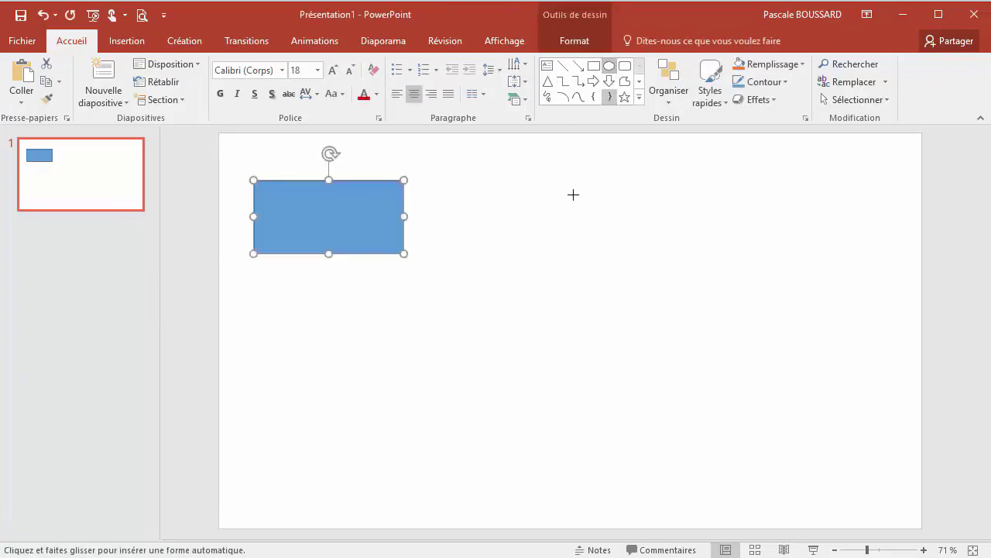
left_click_drag(551, 183, 700, 267)
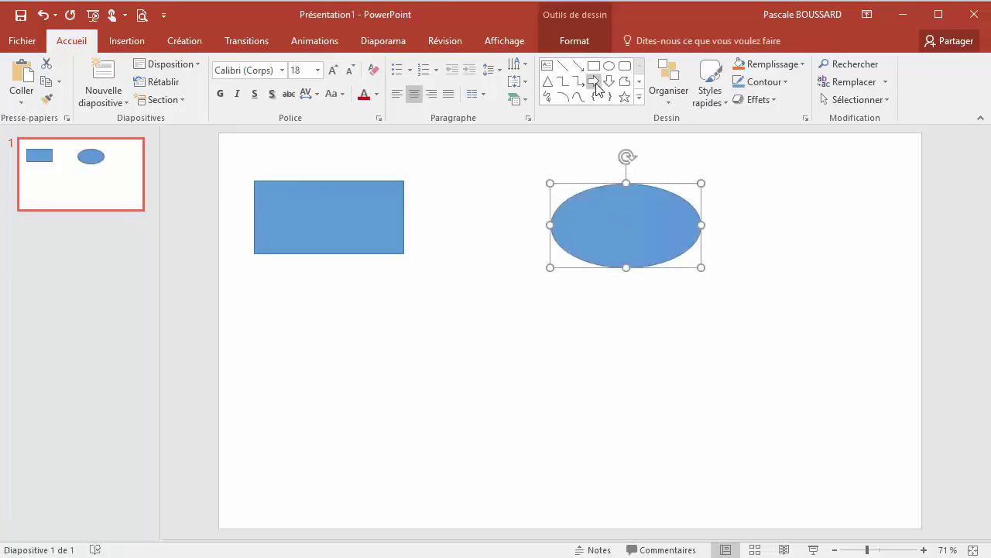
Step: Draw a pentagon lower left, a diamond below the ellipse, and a hexagon on the right
left_click(639, 80)
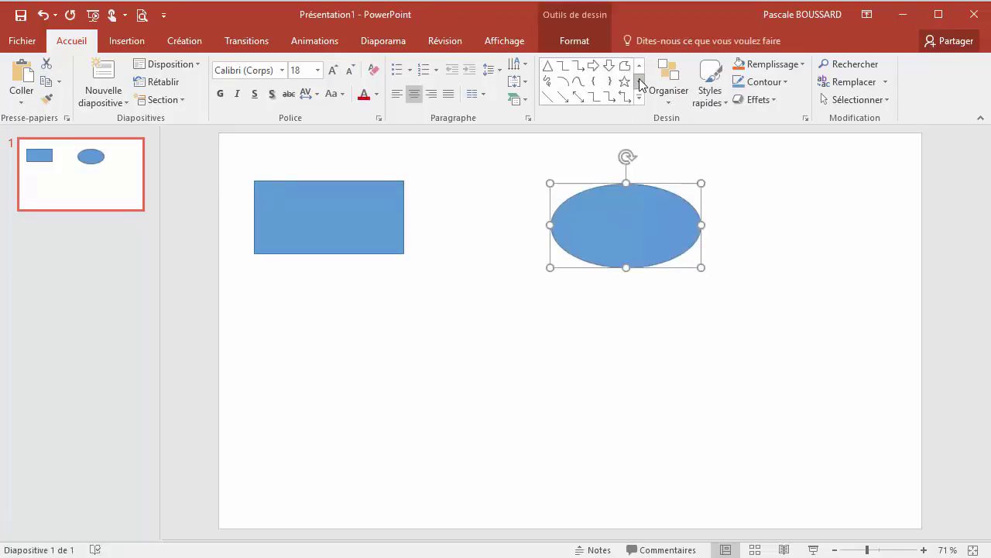
left_click(639, 80)
left_click(639, 80)
left_click(639, 81)
left_click(639, 81)
left_click(639, 80)
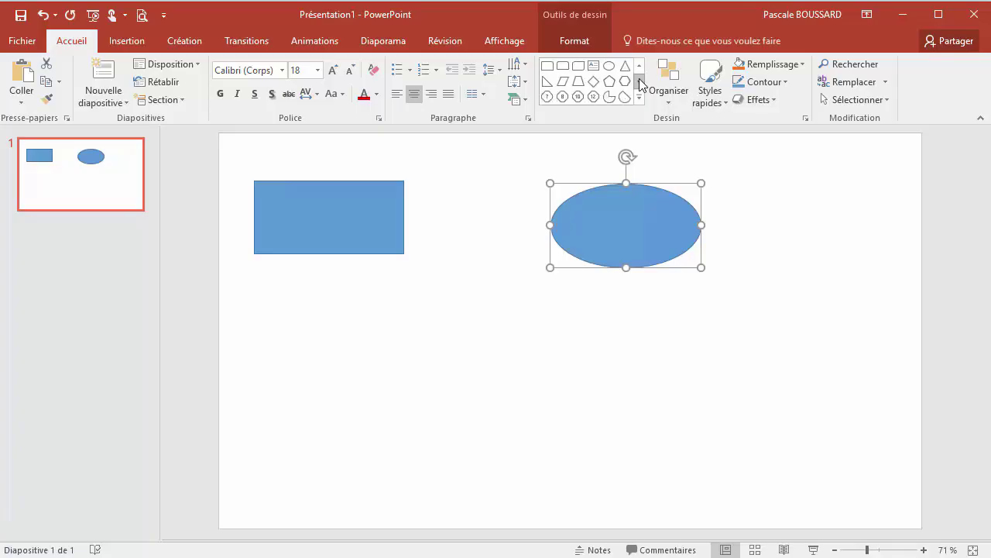
left_click(610, 81)
left_click_drag(337, 371, 474, 458)
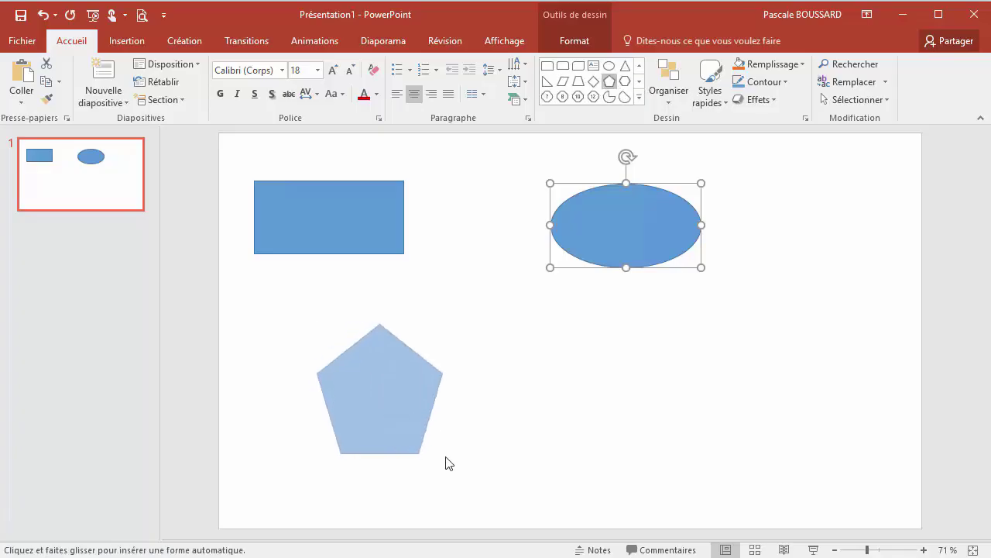
left_click(593, 82)
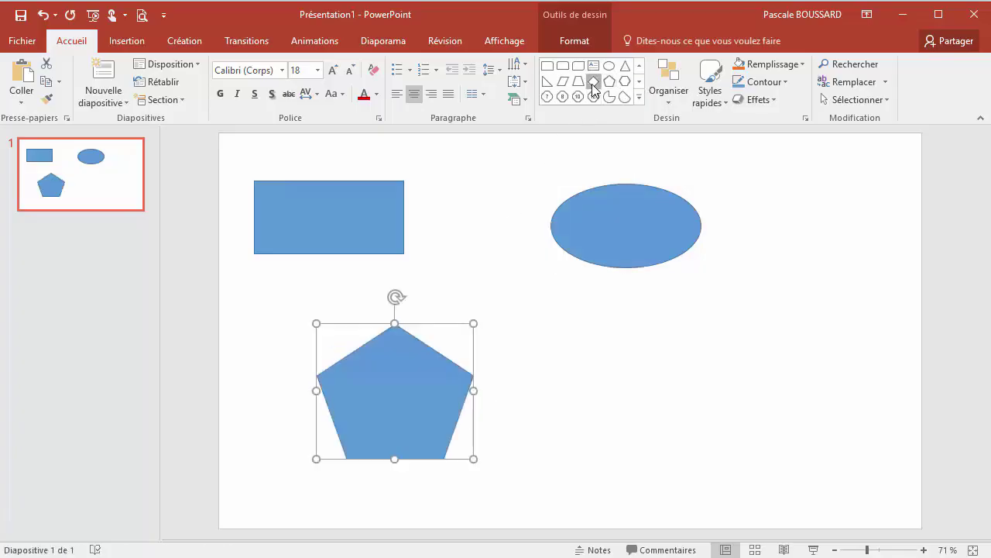
left_click_drag(605, 322, 694, 438)
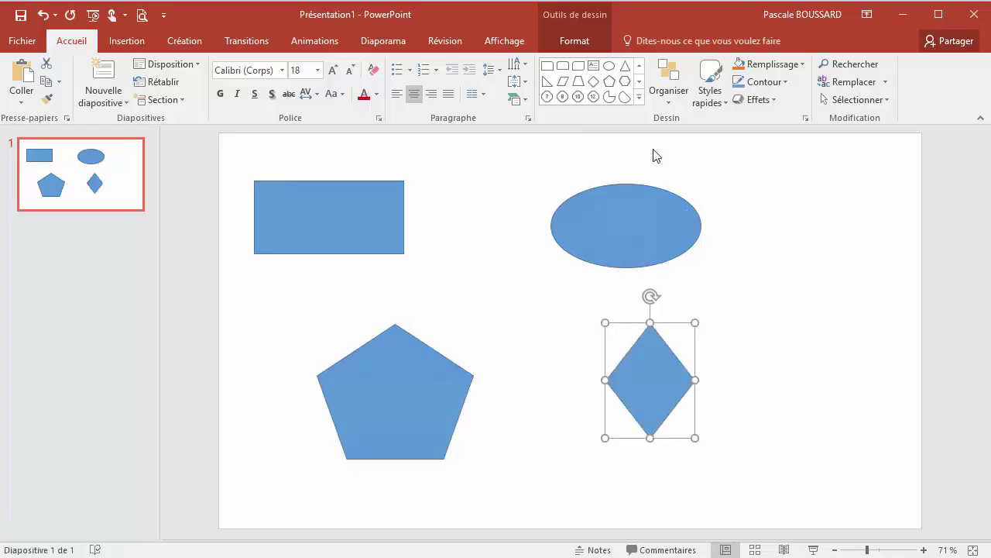
left_click(624, 80)
mouse_move(774, 200)
left_mouse_down()
mouse_move(806, 296)
mouse_move(877, 310)
left_mouse_up()
Step: Show the Animation pane and give the rectangle the floating entrance effect
left_click(344, 45)
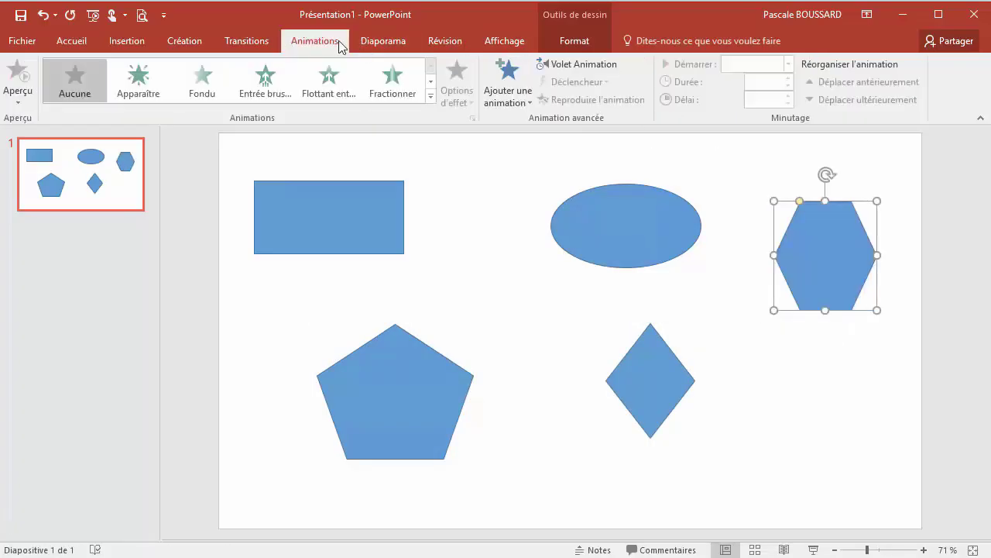
left_click(567, 70)
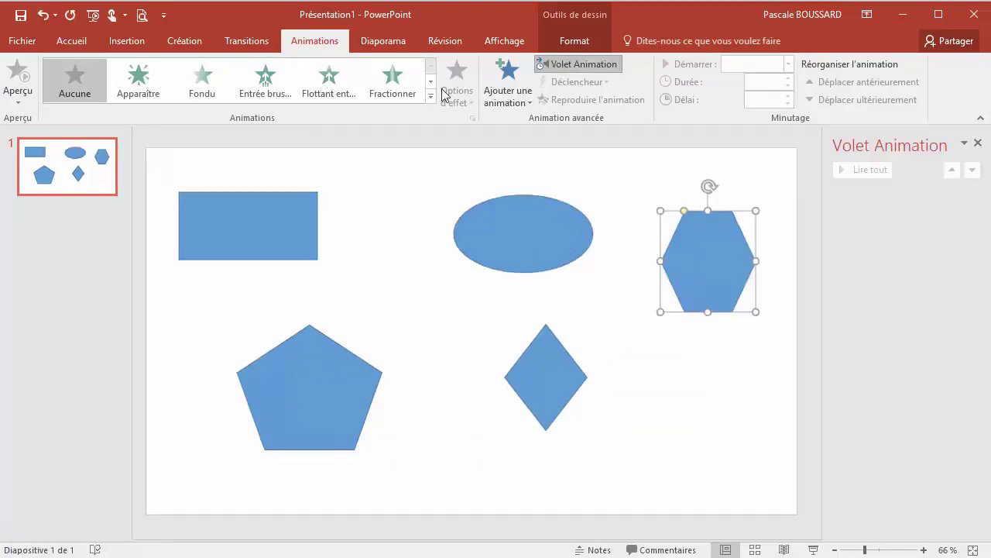
left_click(230, 236)
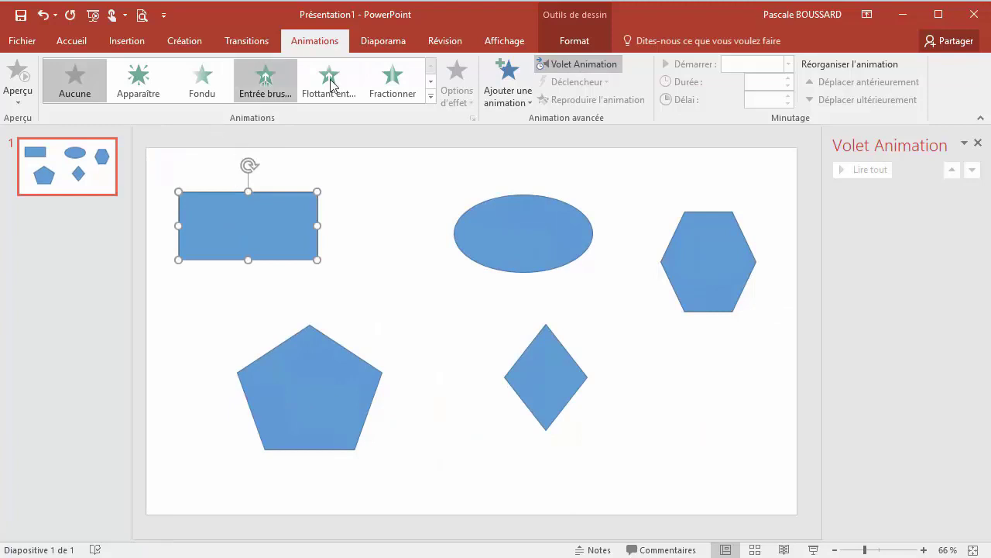
left_click(430, 81)
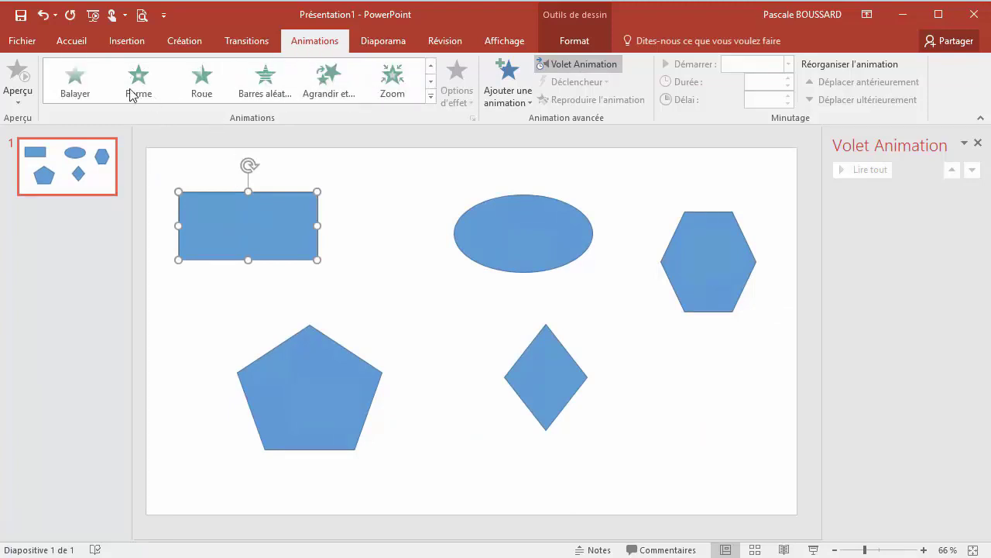
left_click(73, 85)
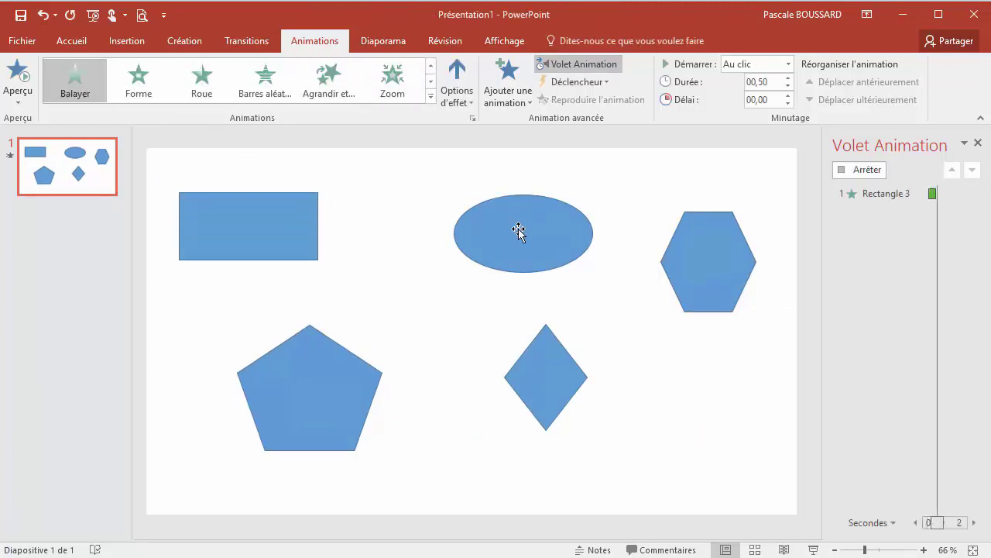
left_click(432, 66)
left_click(329, 91)
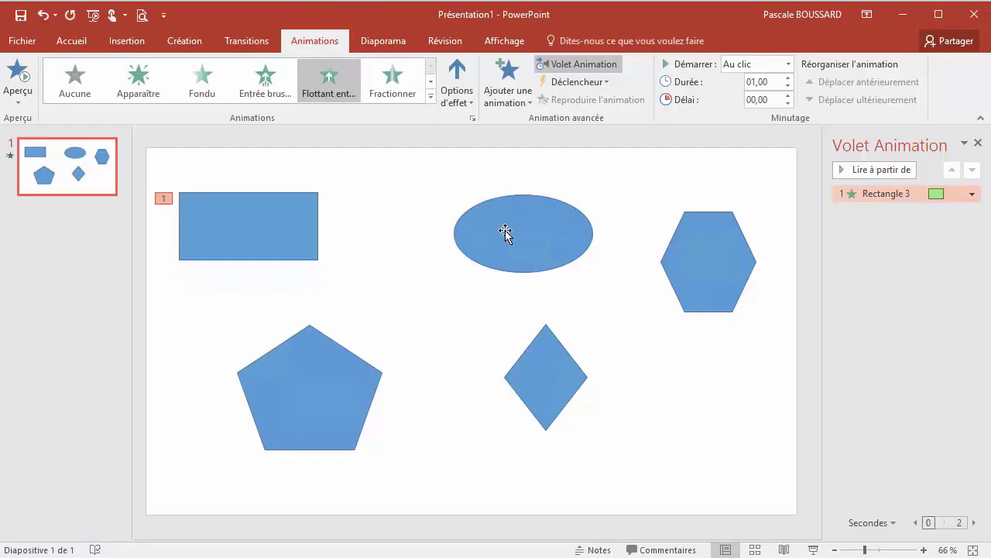
Step: Give the ellipse a Balayer entrance and the hexagon a Fractionner entrance
left_click(508, 234)
left_click(431, 81)
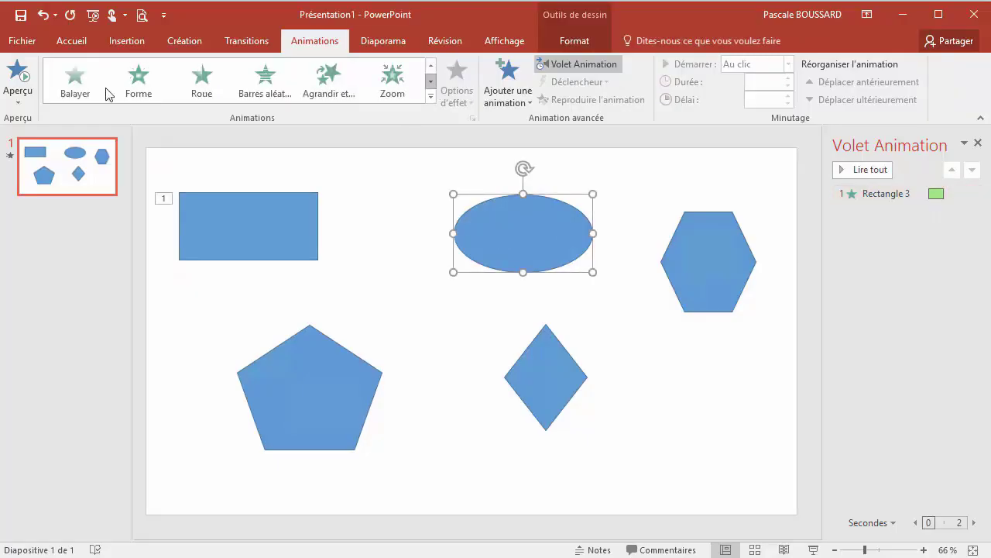
left_click(86, 85)
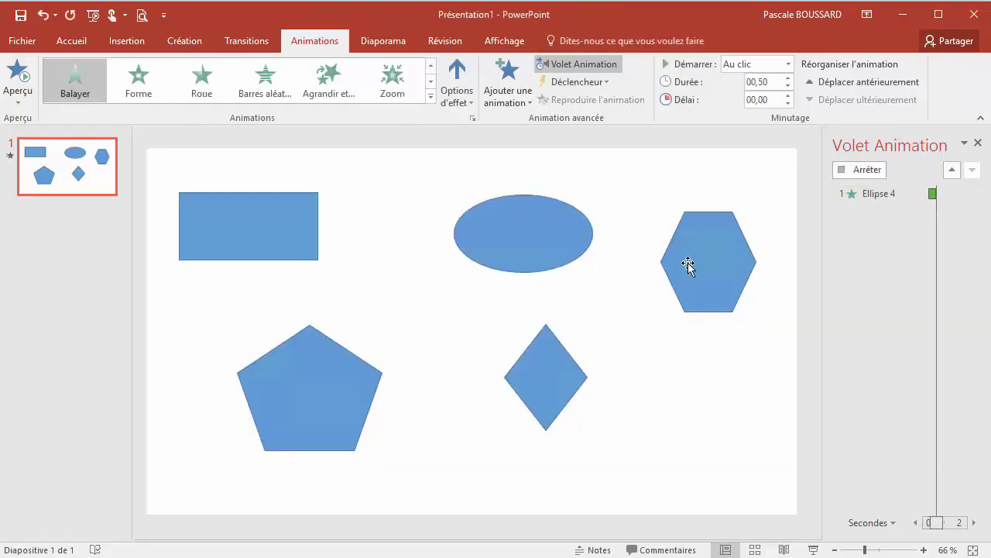
left_click(710, 268)
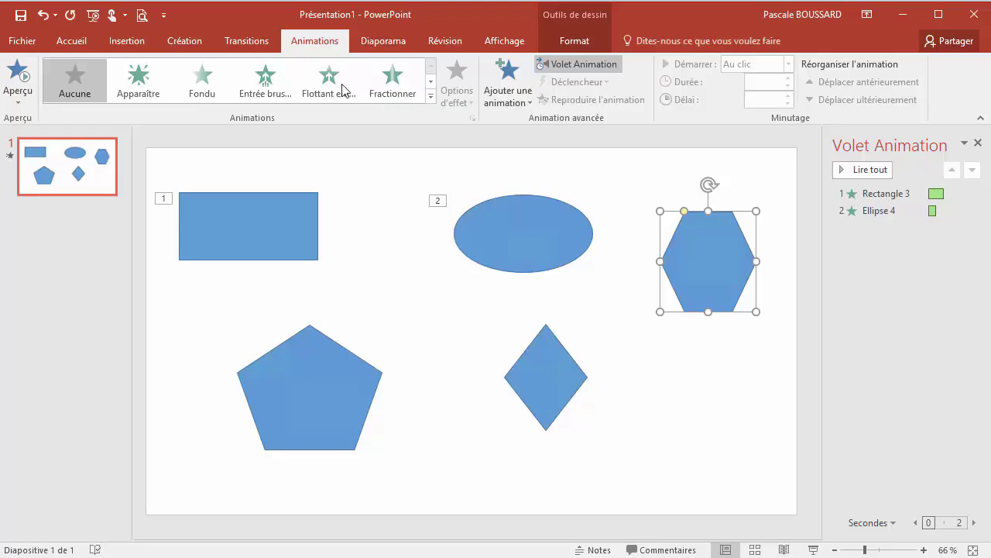
left_click(398, 87)
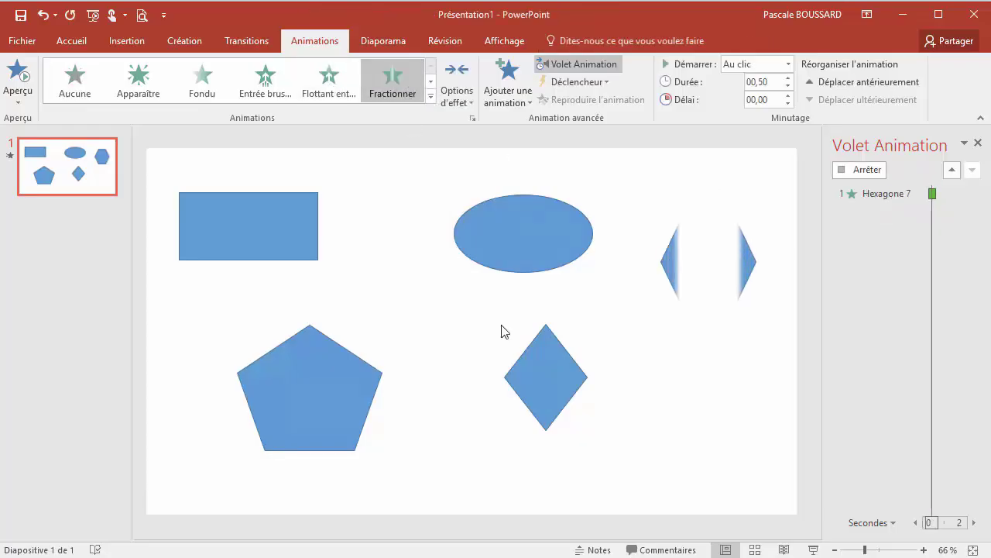
Step: Give the diamond Agrandir et réduire and the pentagon a Zoom entrance
left_click(531, 370)
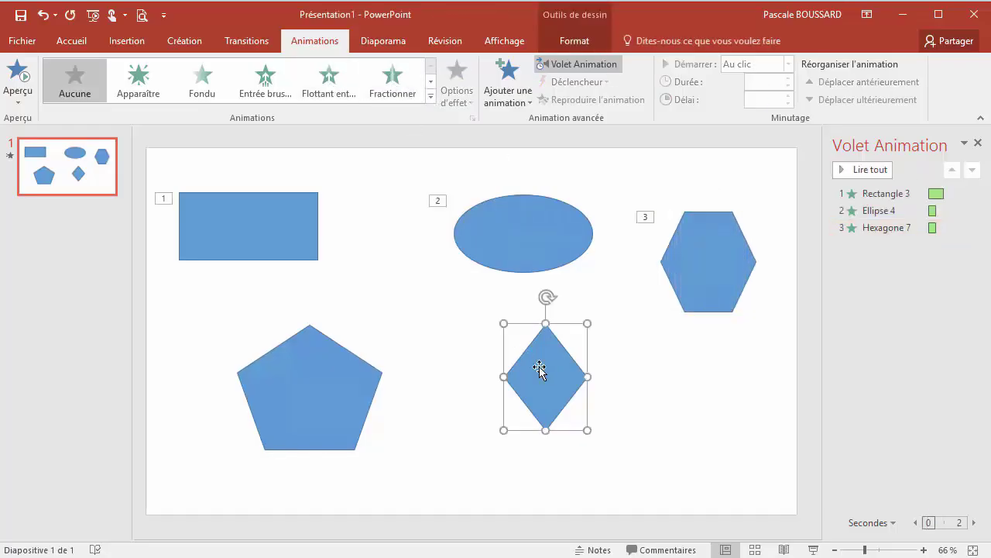
left_click(431, 82)
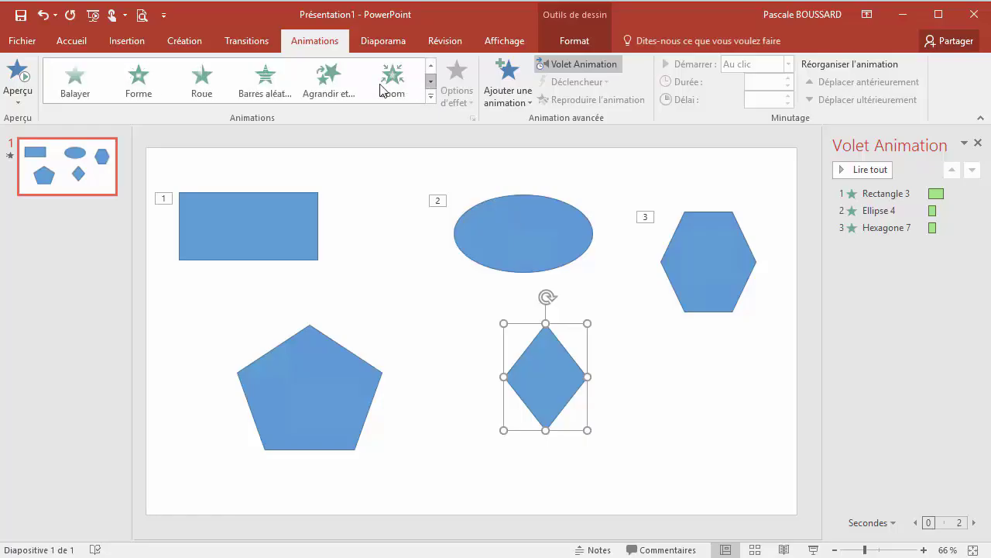
left_click(326, 82)
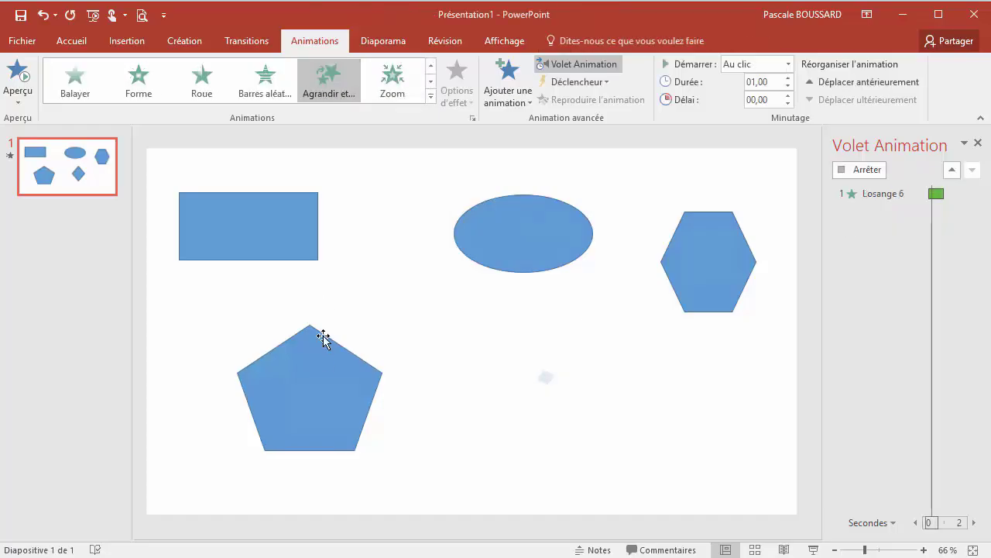
left_click(323, 383)
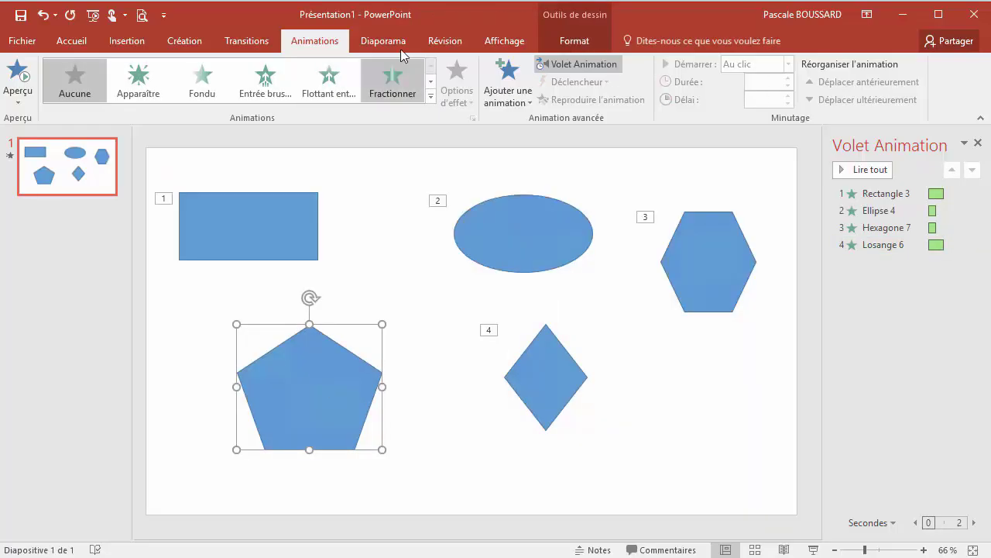
left_click(432, 84)
left_click(404, 90)
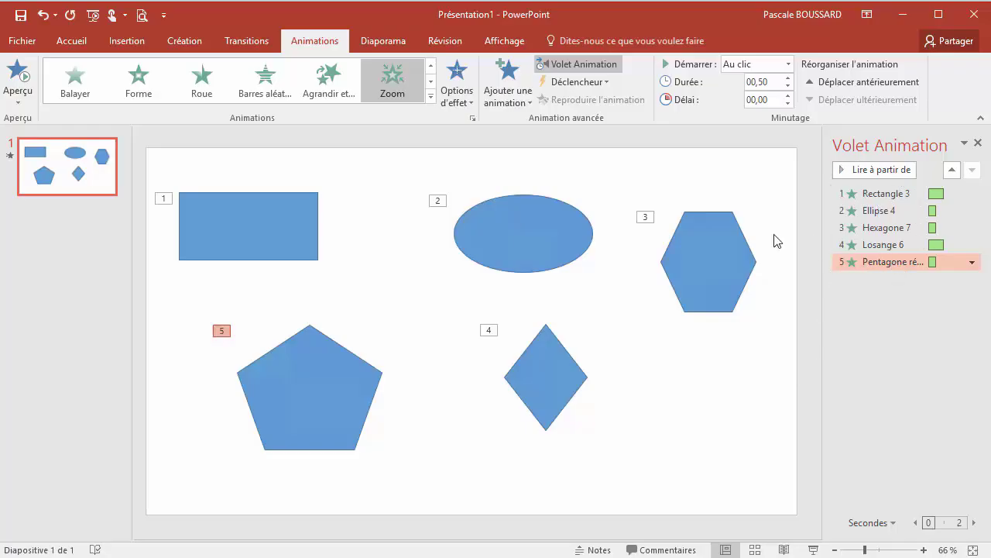
left_click(813, 550)
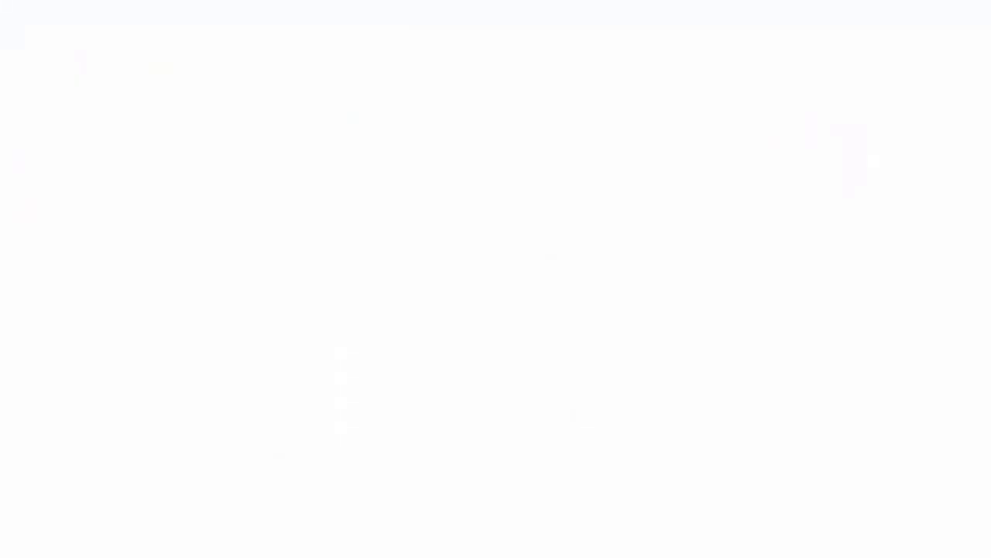
left_click(513, 314)
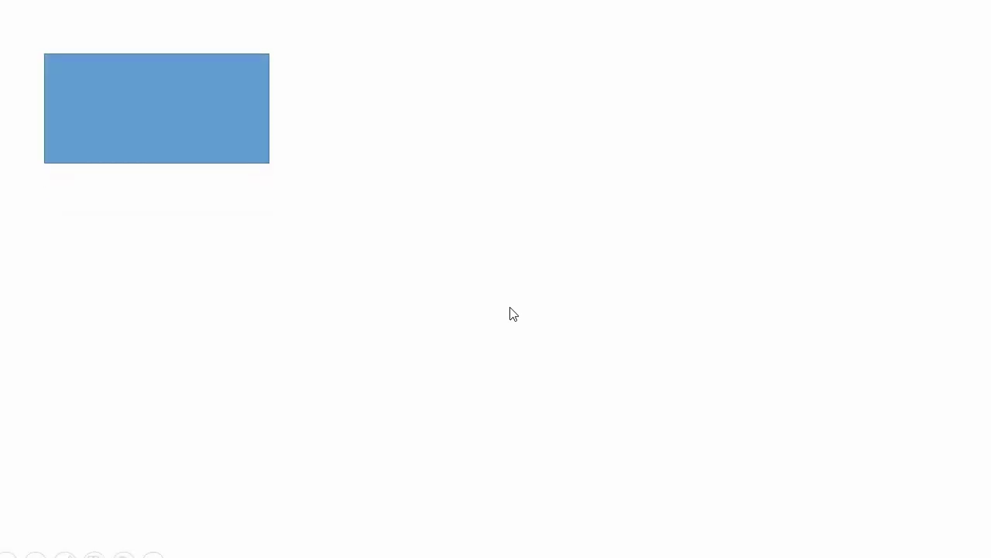
left_click(513, 313)
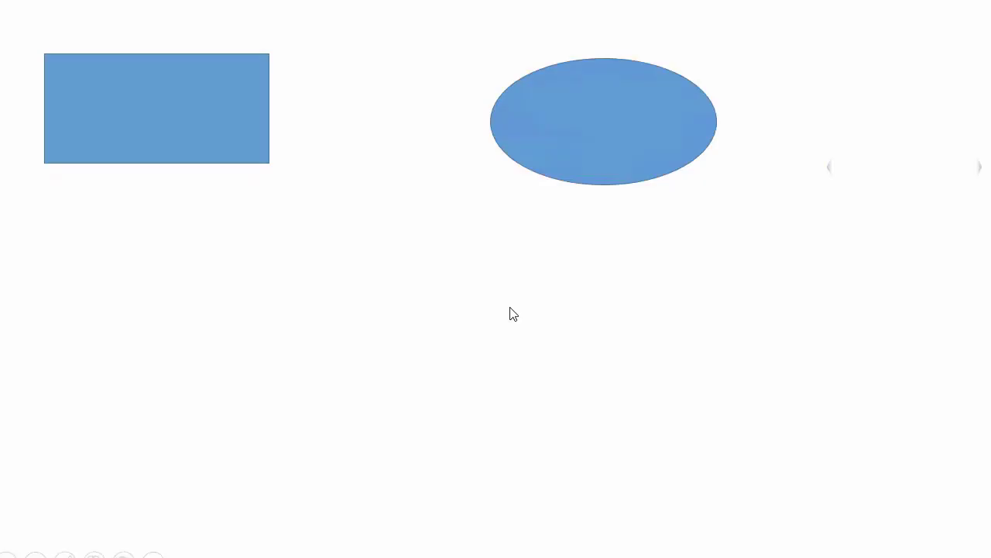
left_click(514, 313)
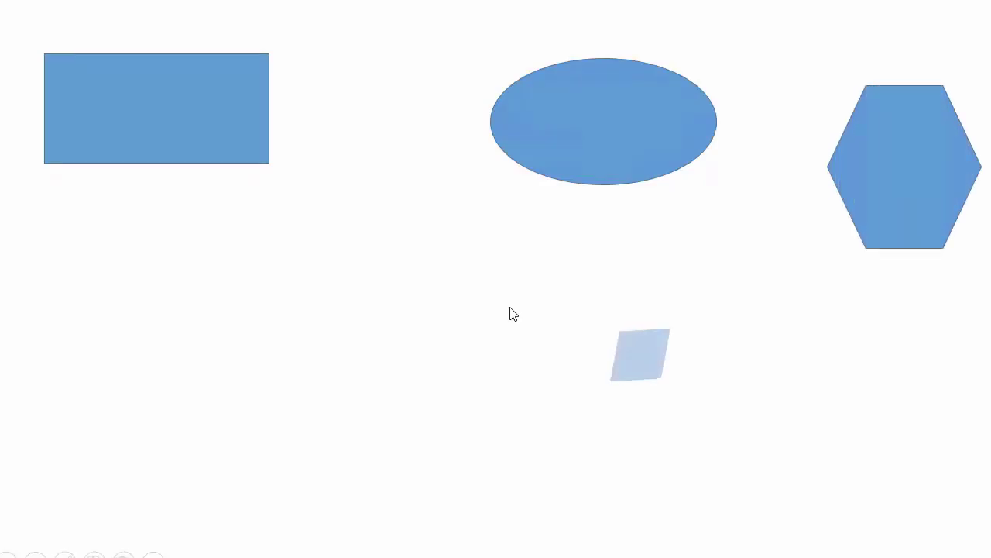
left_click(514, 314)
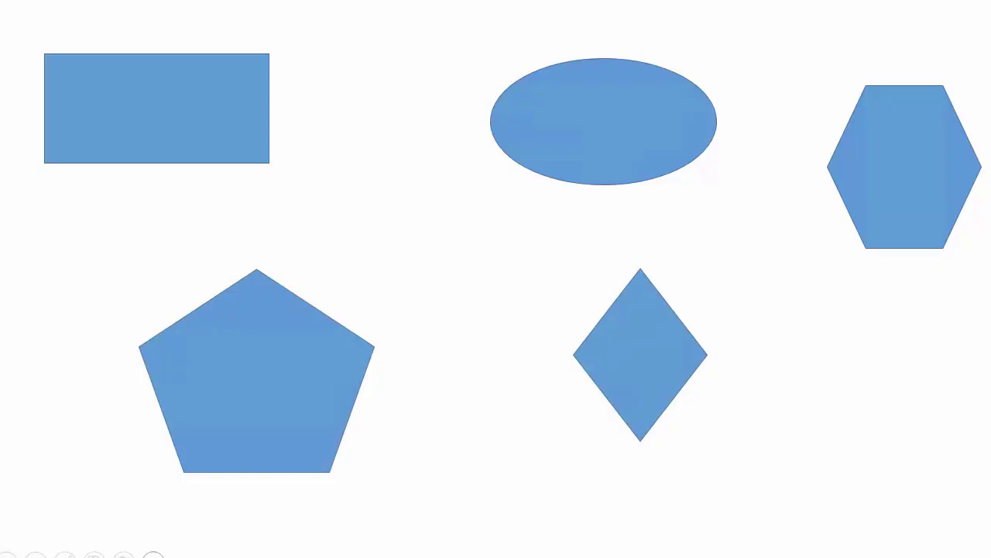
left_click(153, 553)
left_click(121, 522)
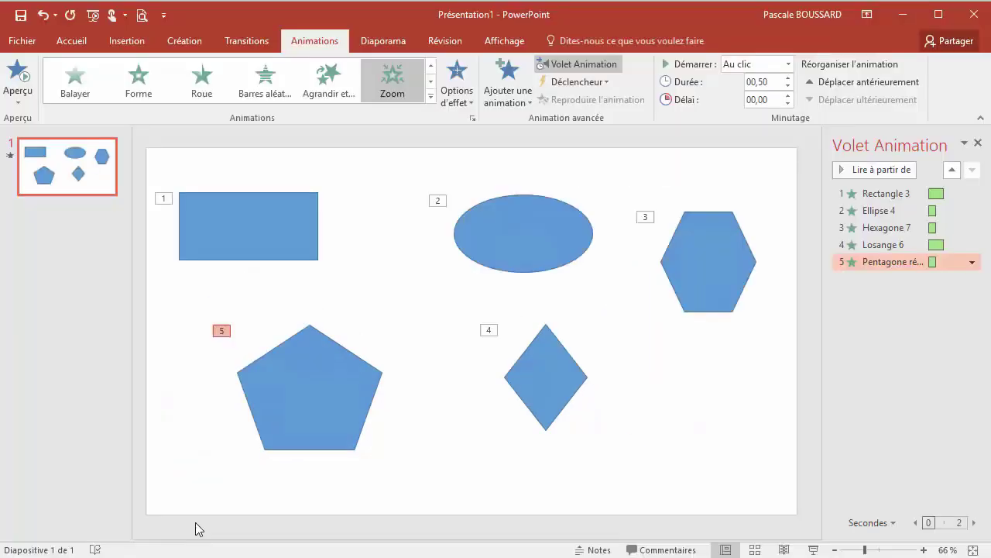
left_click(812, 550)
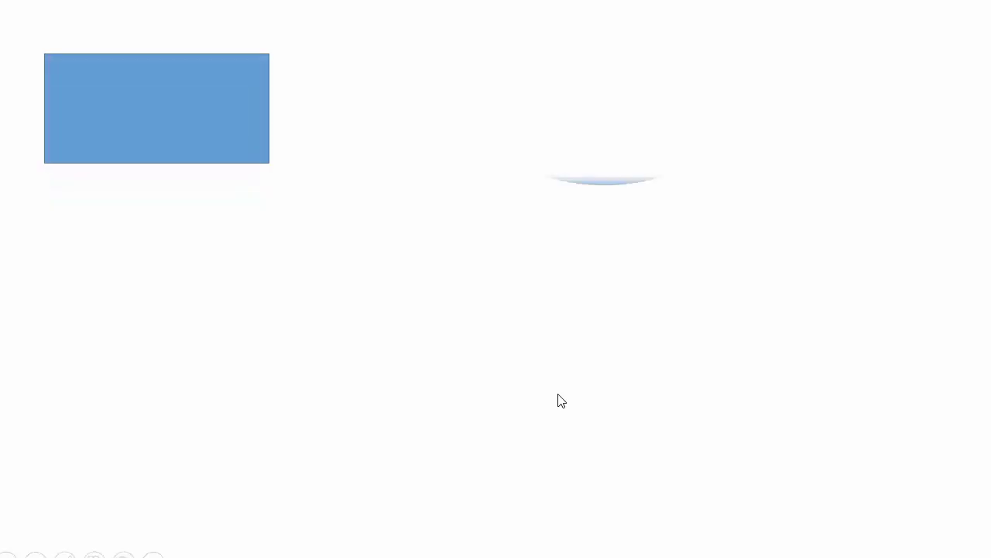
left_click(152, 551)
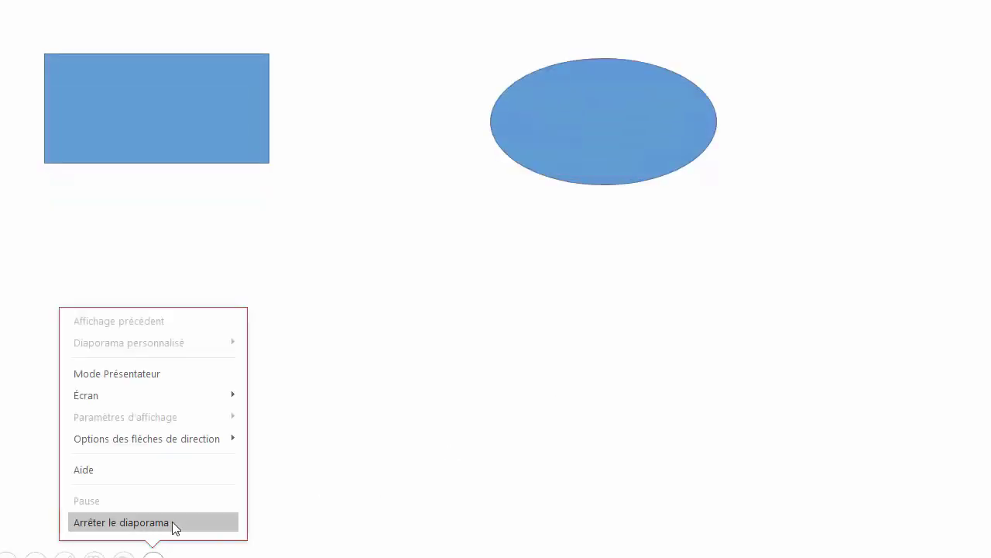
left_click(175, 524)
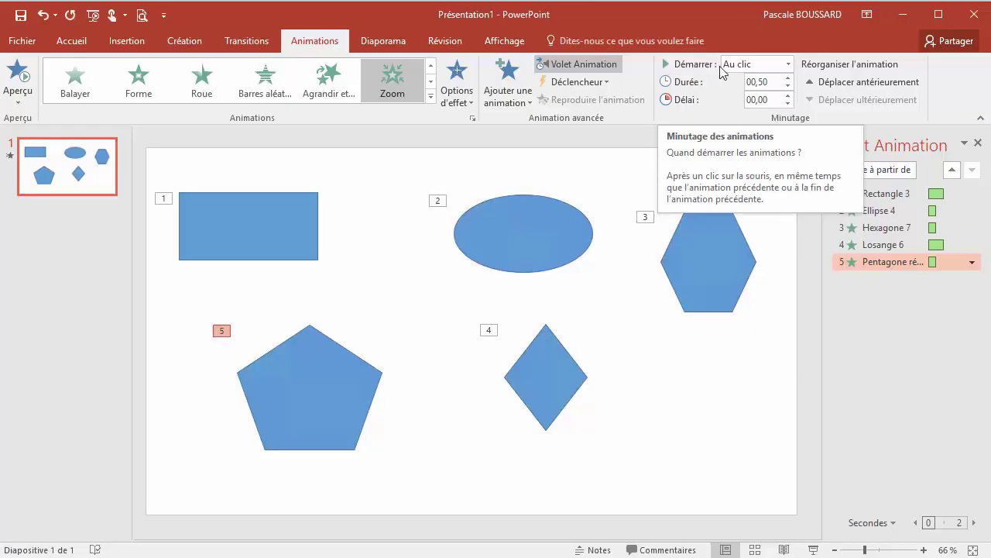
Step: Set the Ellipse 4 animation to start Avec la précédente
left_click(788, 64)
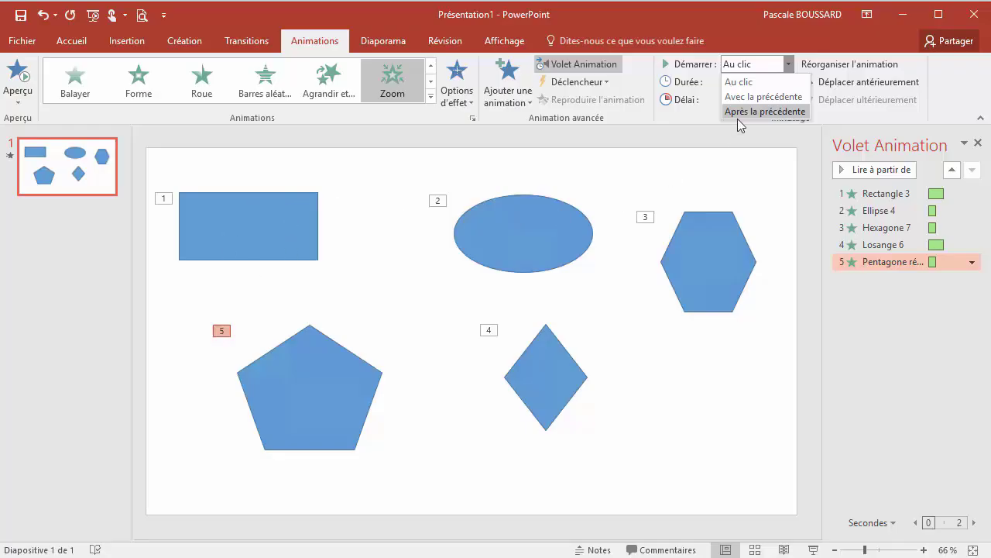
left_click(891, 213)
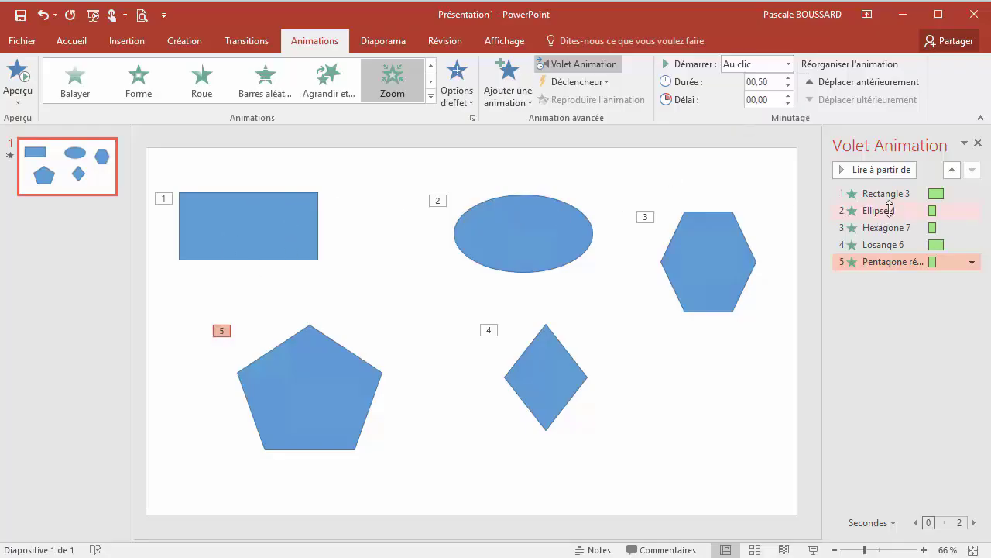
left_click(890, 211)
left_click(890, 193)
left_click(892, 210)
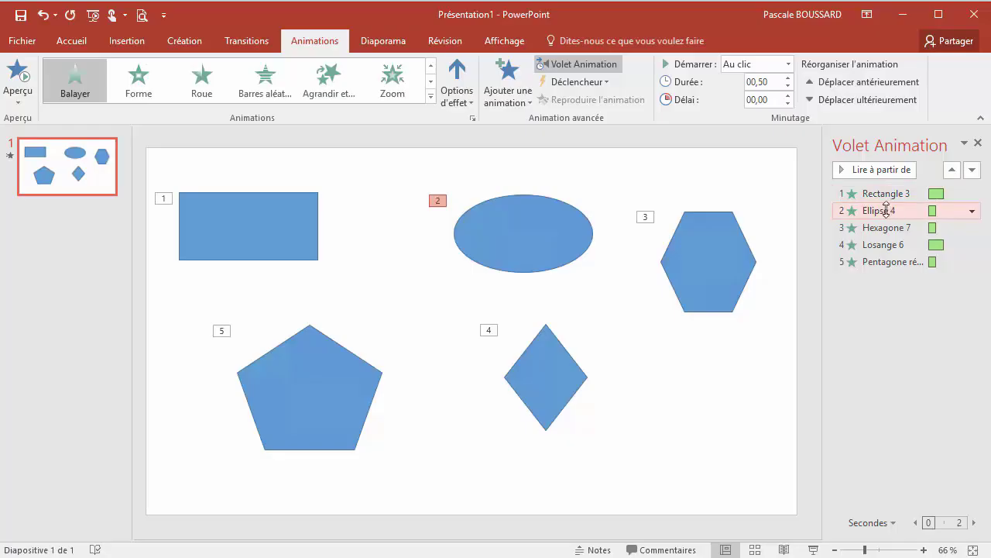
left_click(790, 64)
left_click(759, 97)
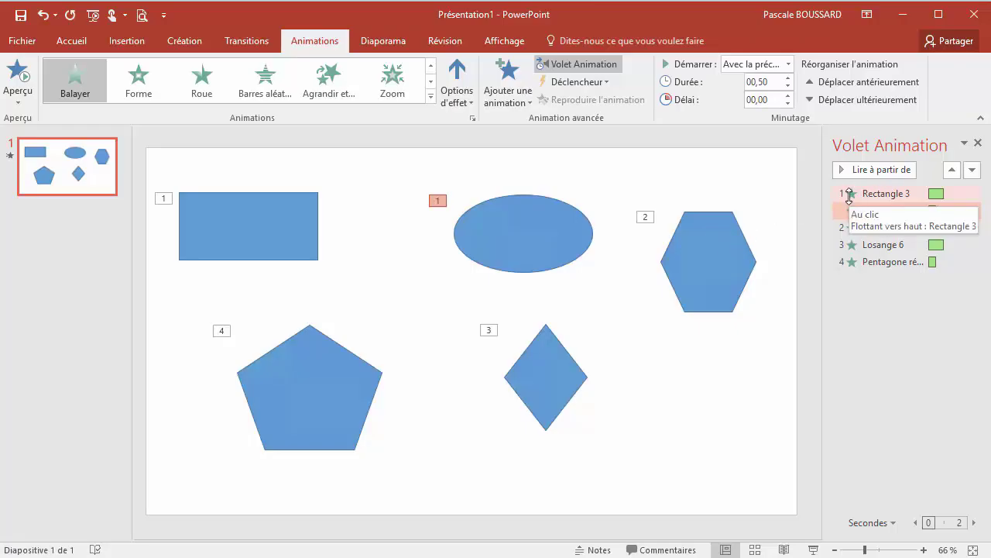
mouse_move(879, 228)
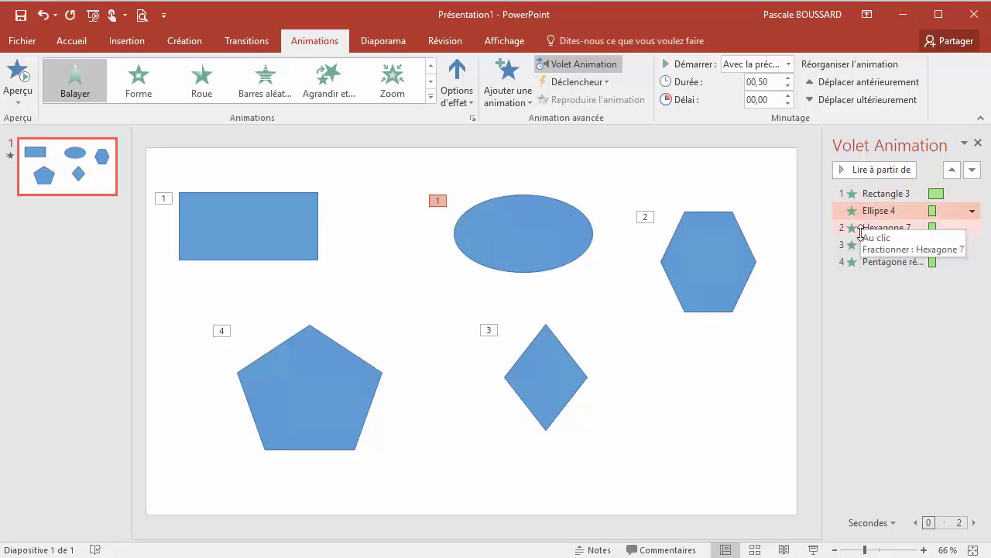
Step: Set Hexagone 7 to Après la précédente and Losange 6 to Avec la précédente
left_click(865, 228)
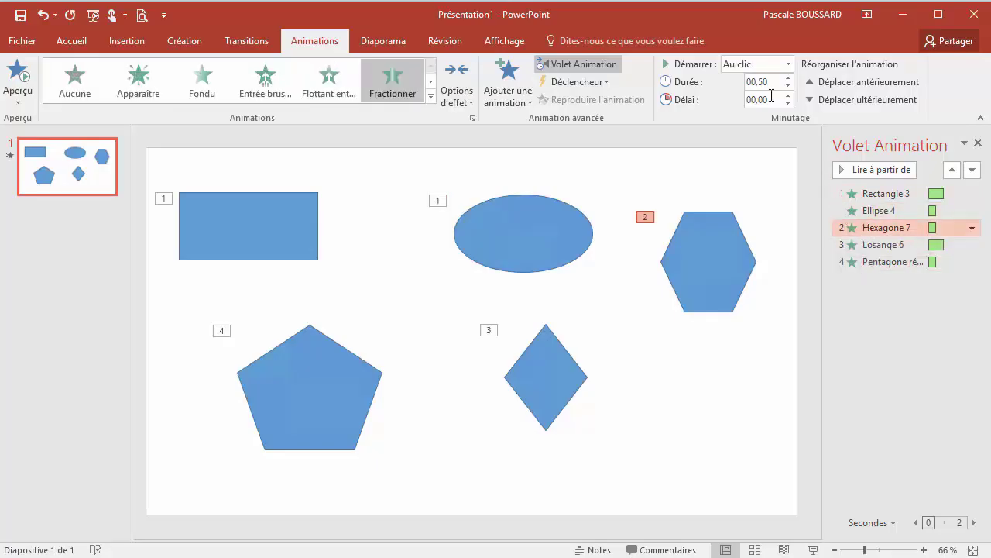
left_click(788, 64)
left_click(765, 111)
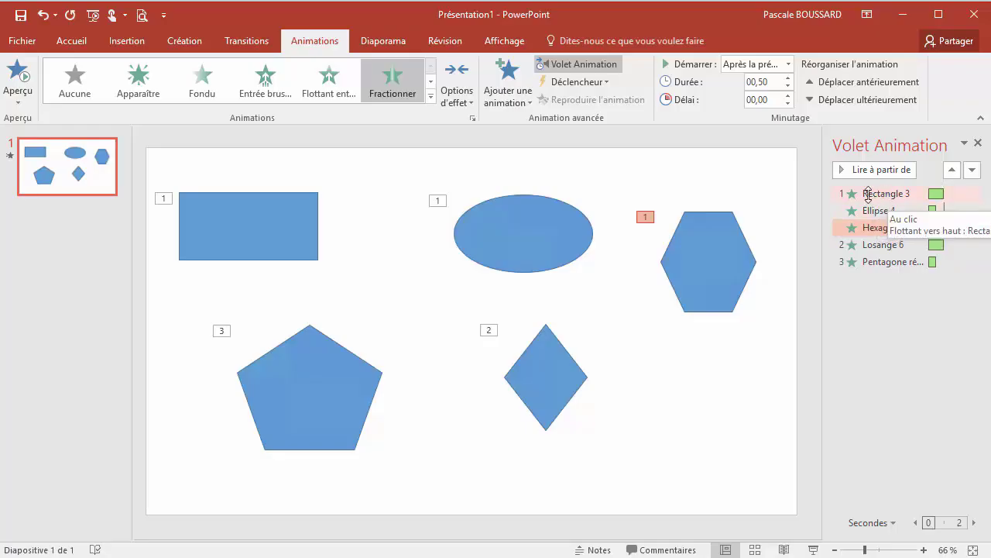
left_click(877, 244)
left_click(788, 67)
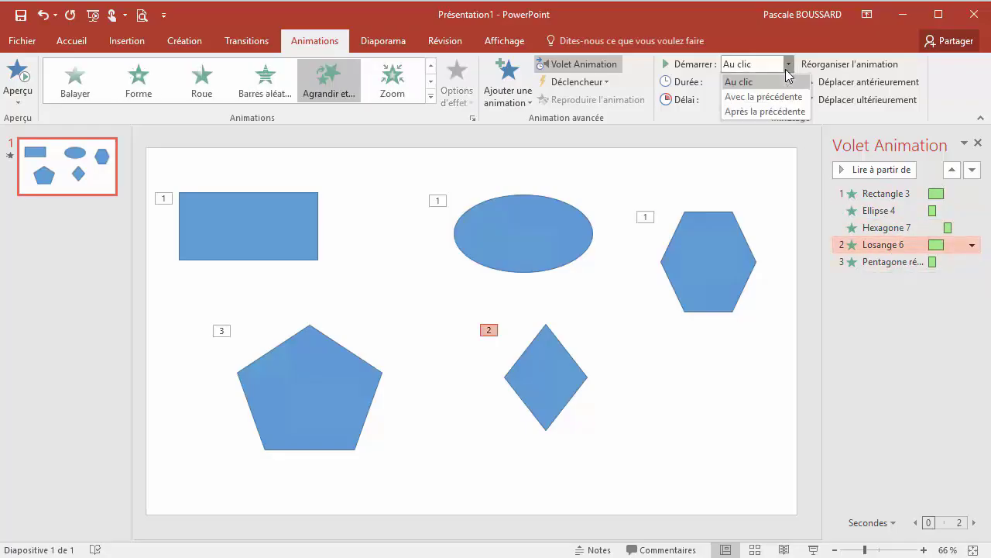
left_click(778, 98)
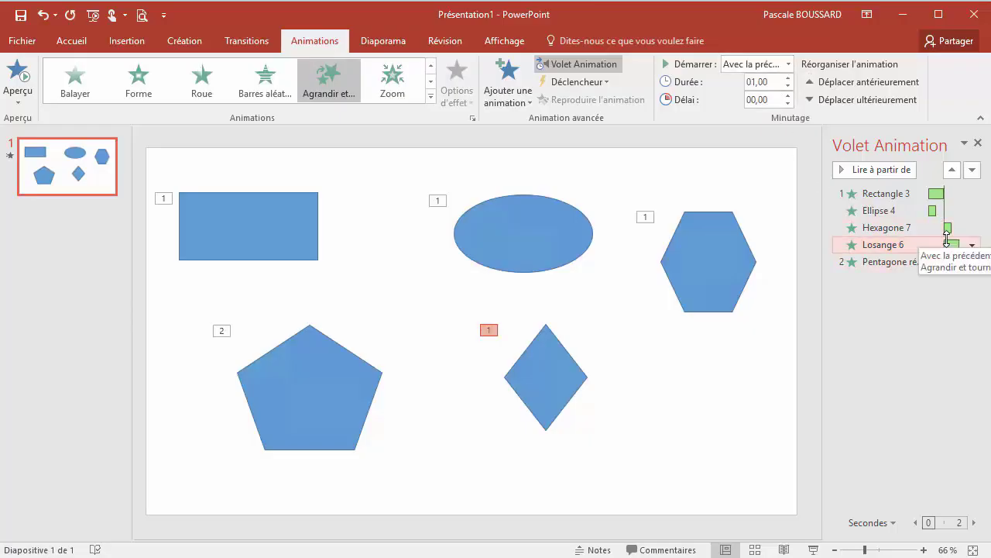
left_click(871, 262)
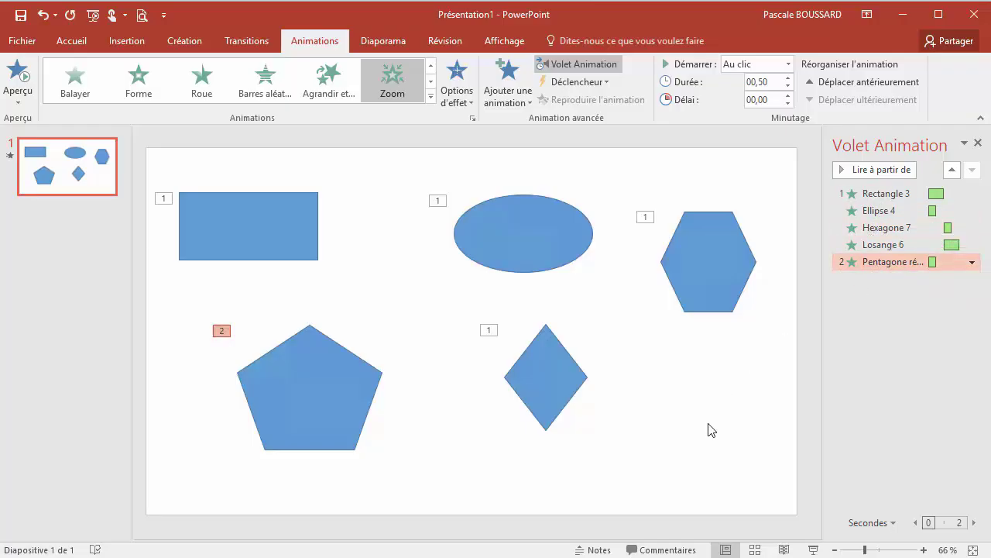
left_click(813, 549)
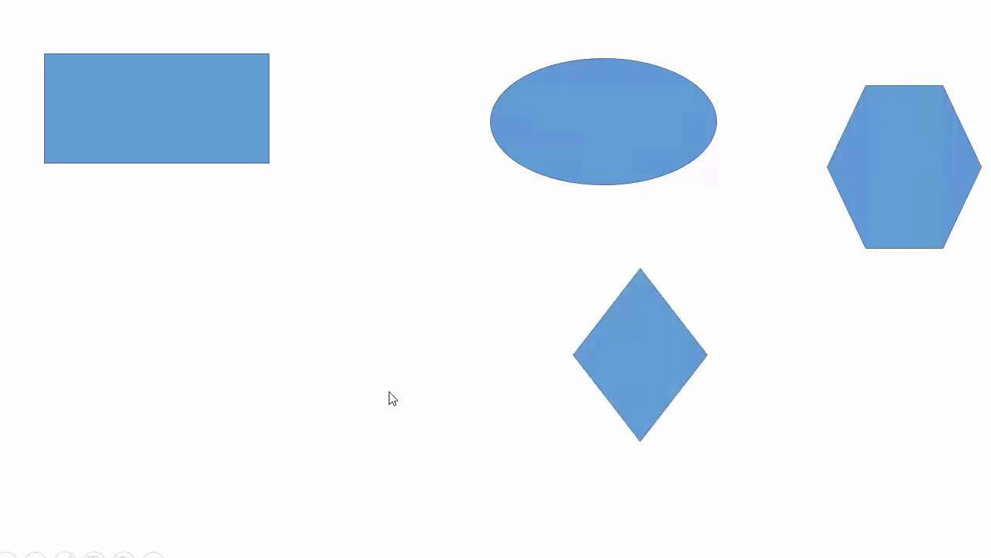
left_click(370, 398)
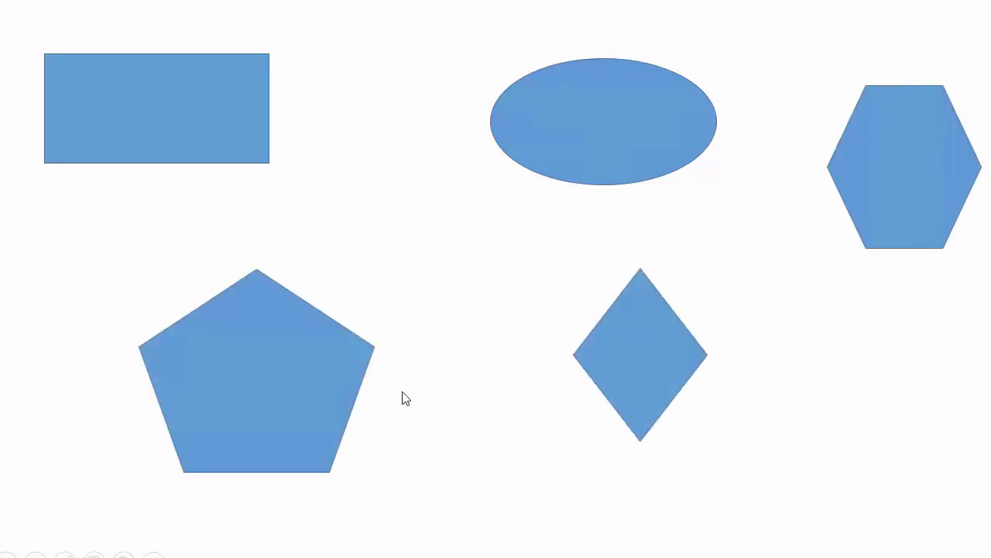
left_click(153, 555)
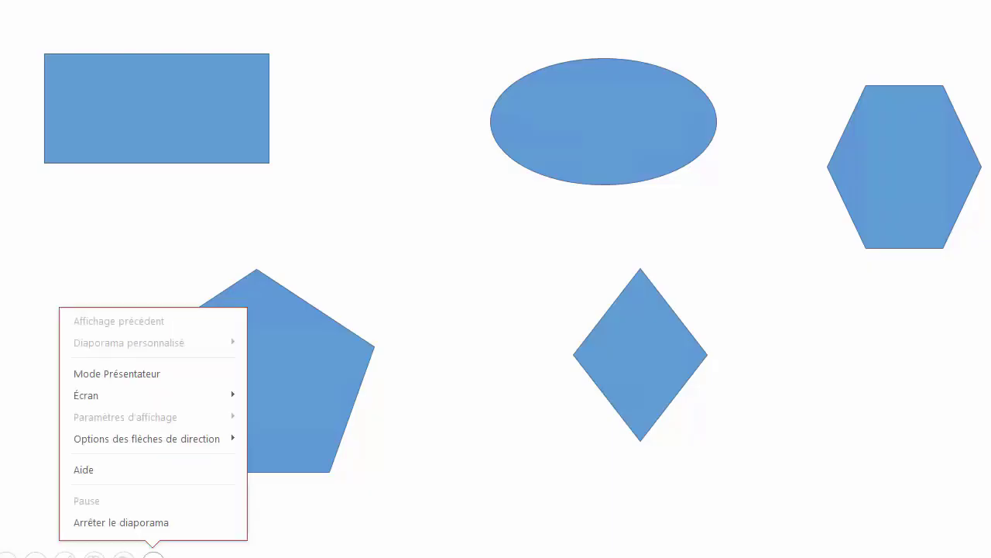
left_click(160, 526)
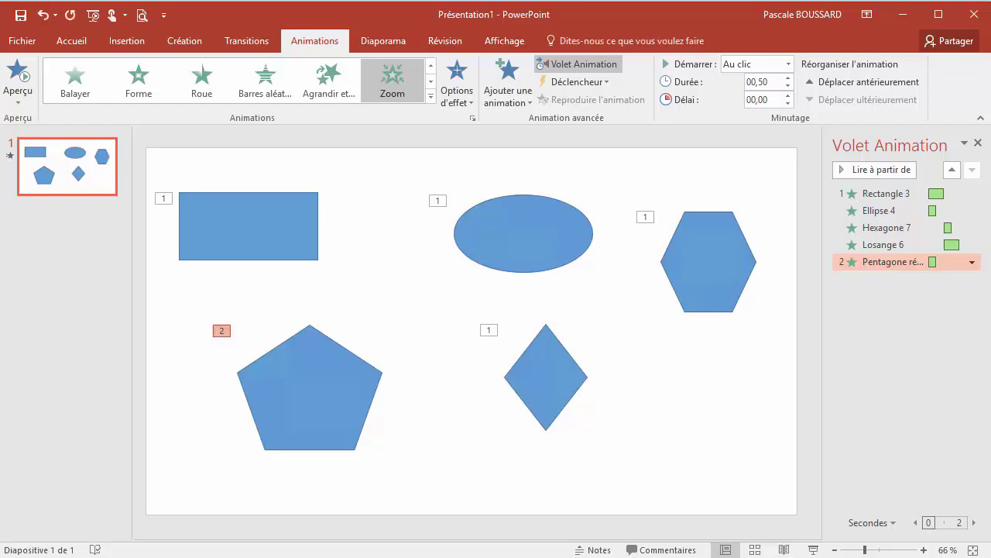
left_click(890, 235)
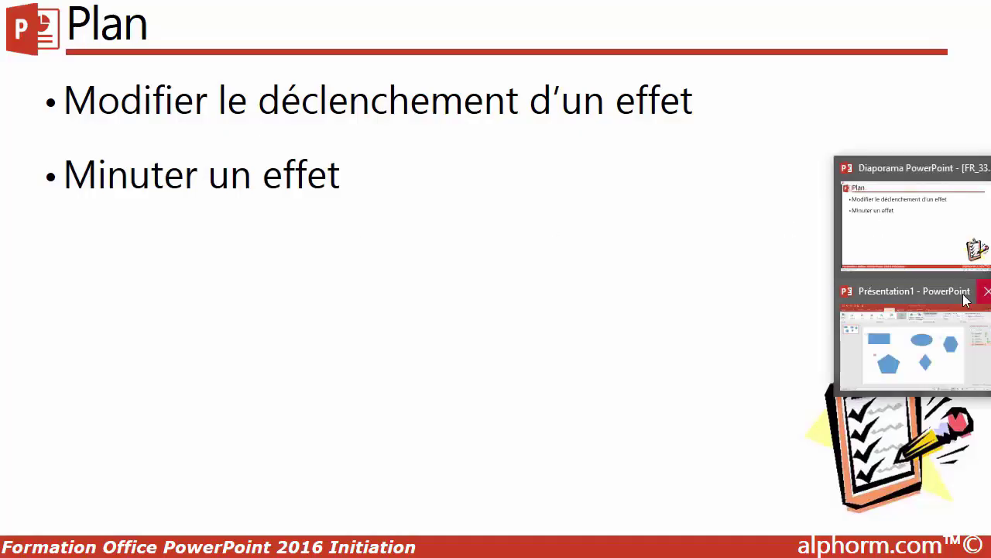
left_click(937, 352)
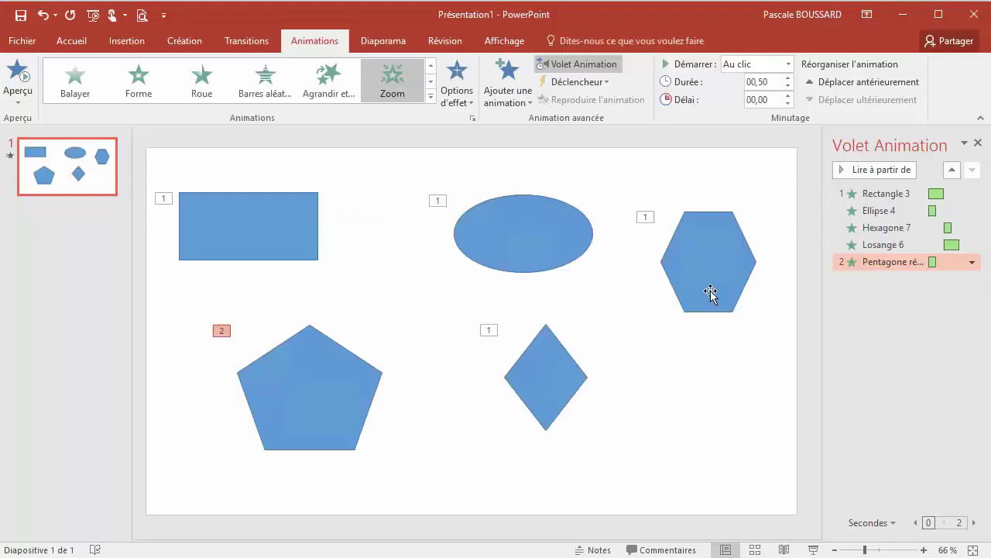
Step: Raise the Rectangle 3 animation's Durée from 01,00 to 02,50
left_click(276, 224)
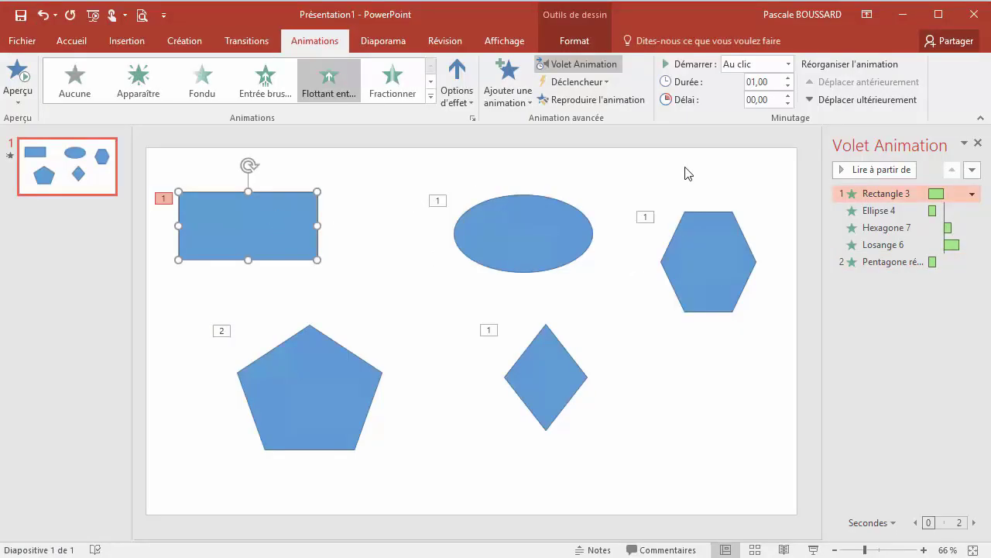
left_click(789, 79)
left_click(788, 79)
left_click(789, 79)
left_click(789, 79)
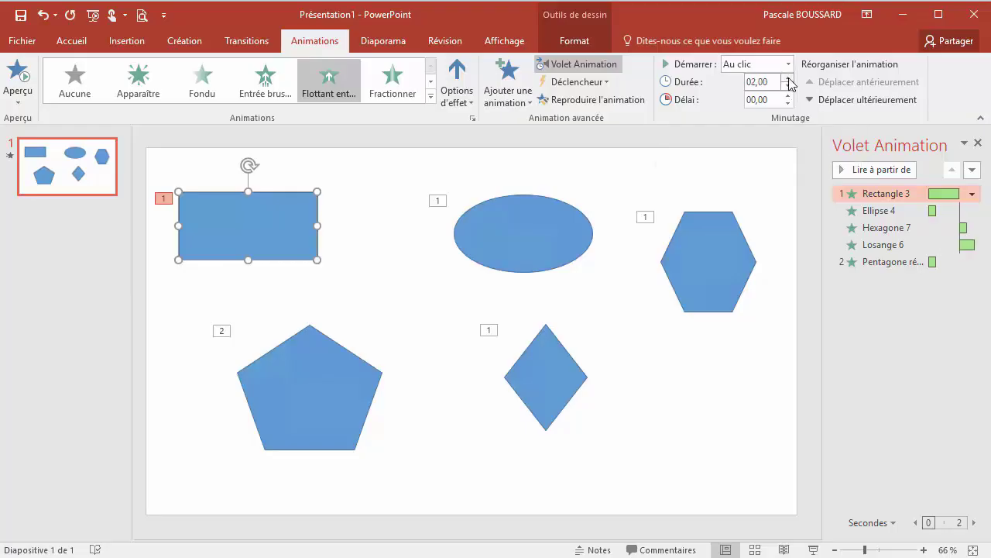
left_click(788, 79)
left_click(788, 79)
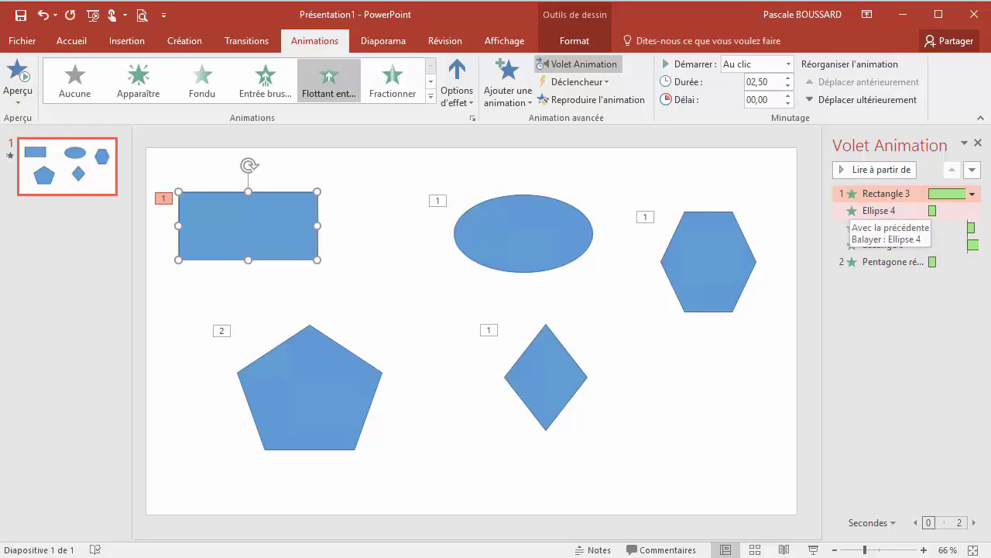
Step: Review the Ellipse 4, Hexagone 7 and pentagon animation timings
left_click(852, 209)
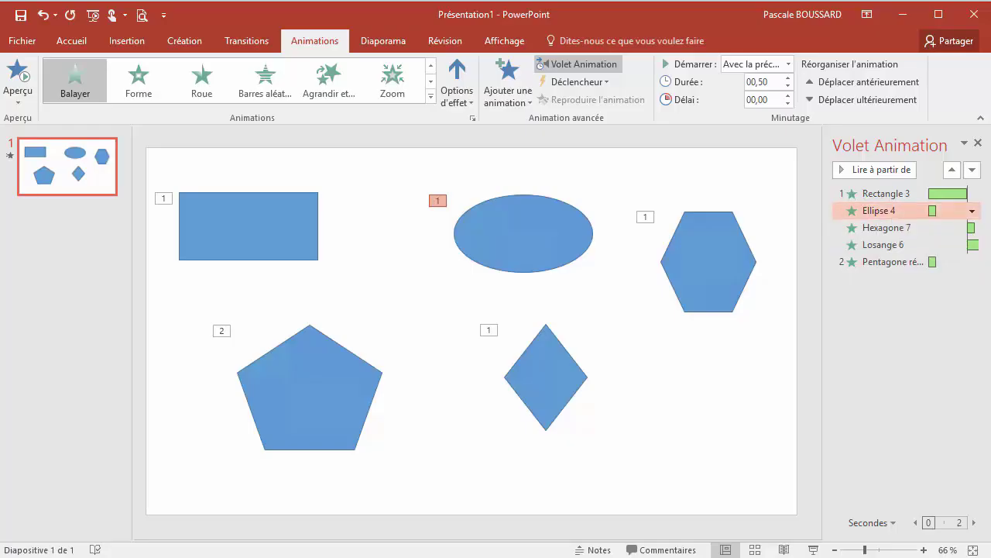
left_click(708, 261)
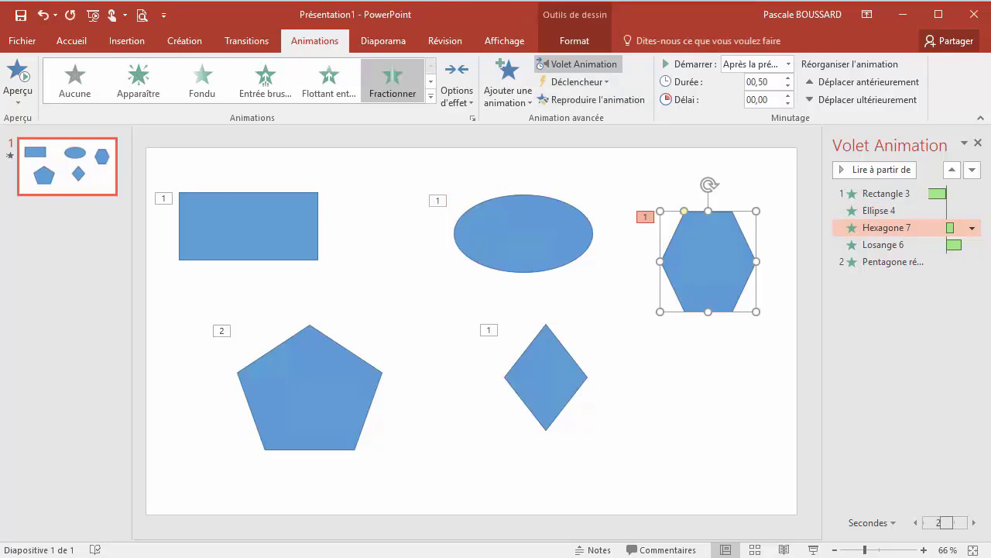
key("Escape")
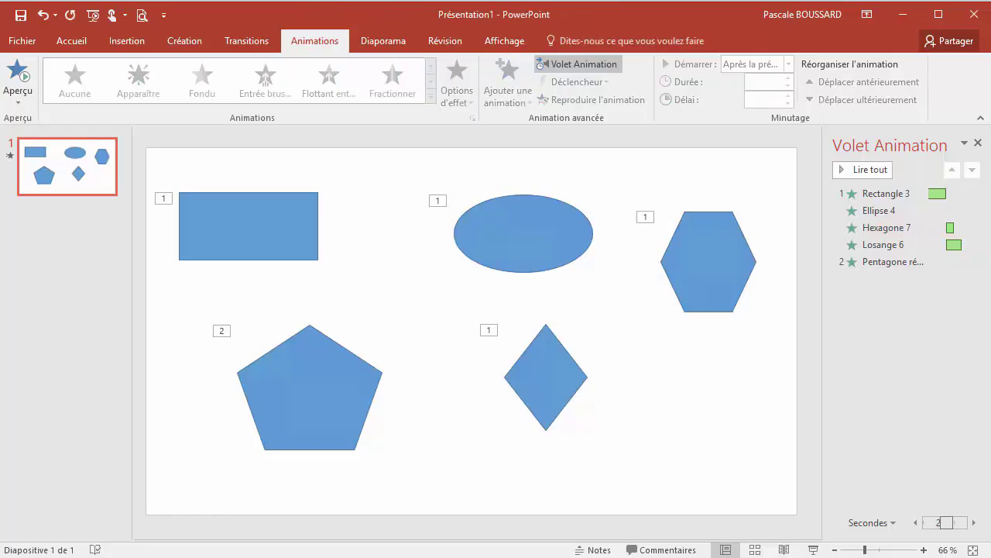
left_click(891, 262)
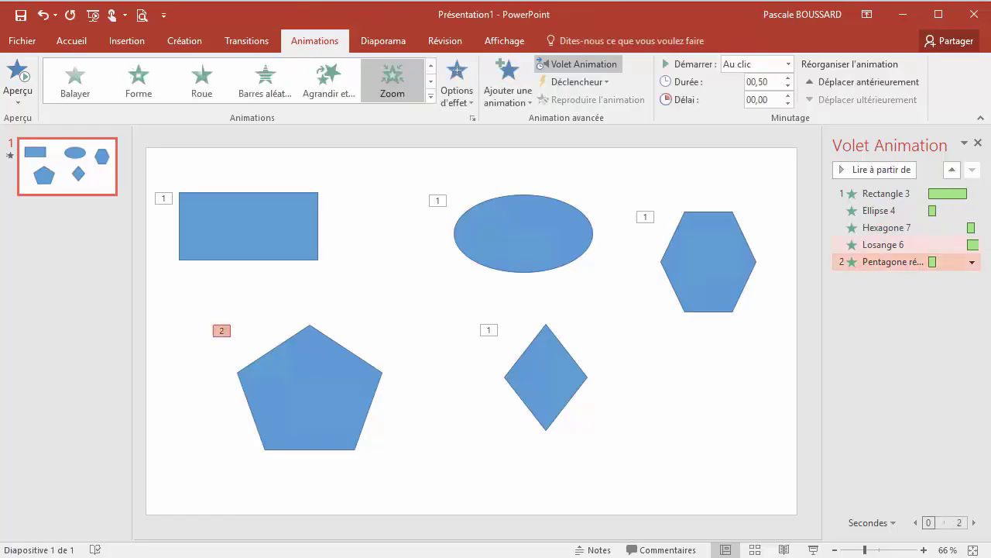
Step: Open the dropdown options menu of the Losange 6 animation in the Animation pane
left_click(883, 244)
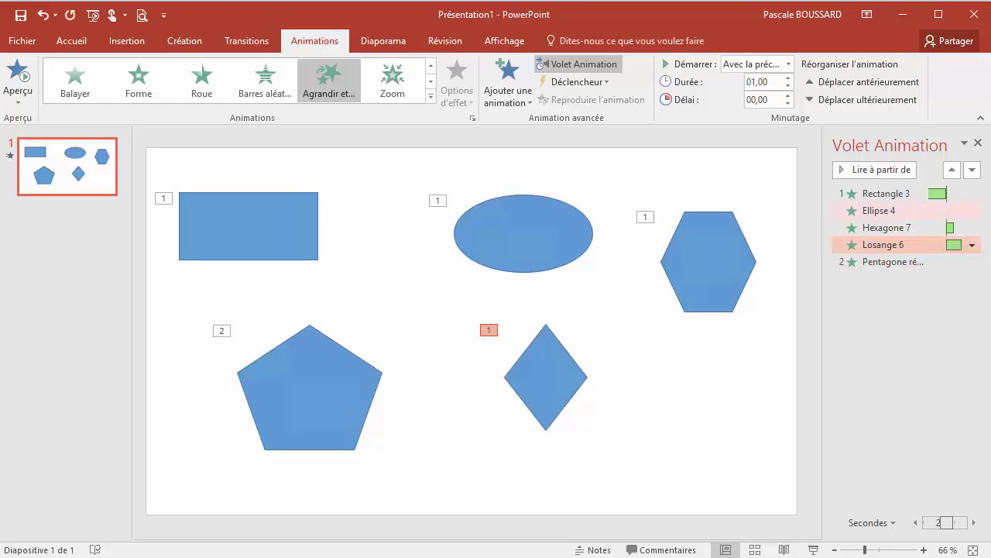
left_click(883, 211)
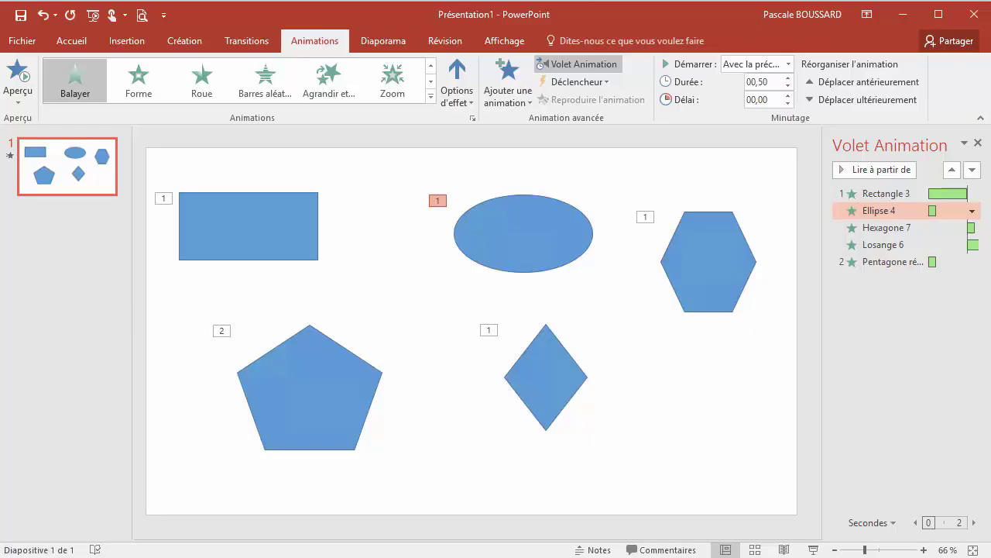
key("Escape")
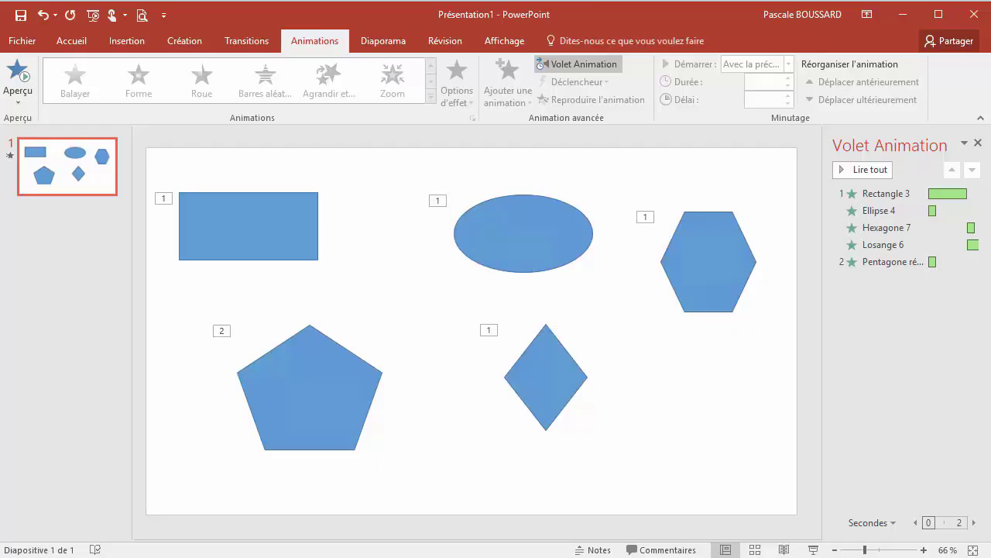
left_click(971, 244)
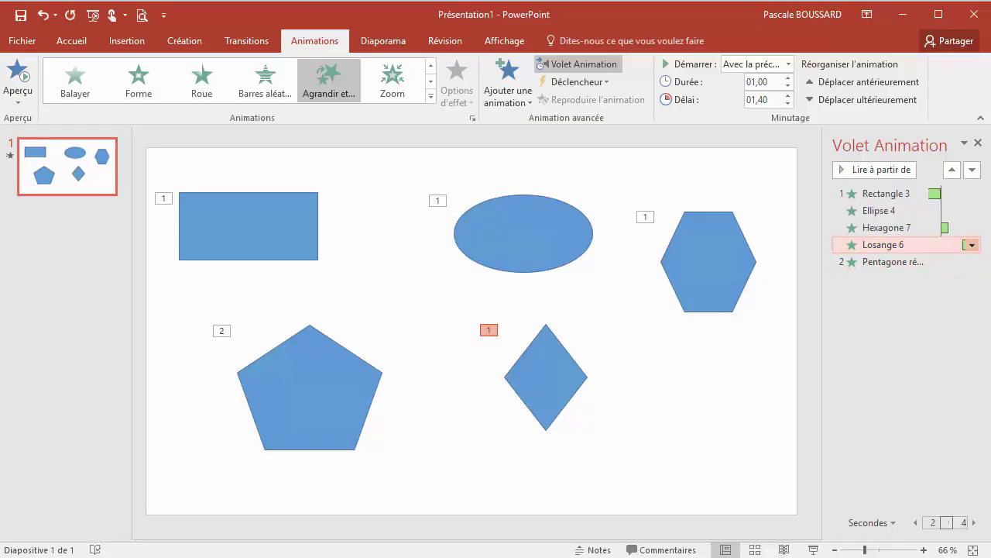
left_click(972, 245)
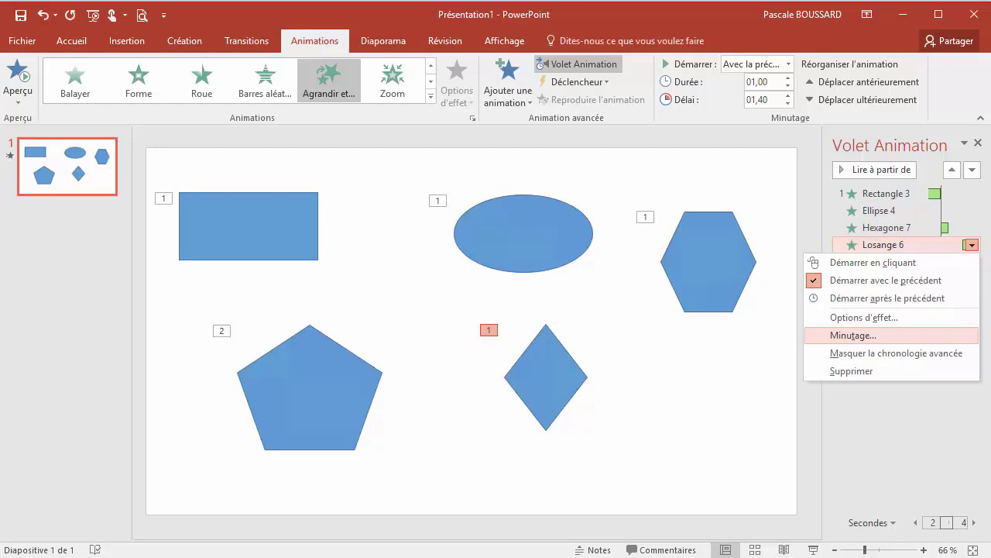
Step: Set the Losange 6 animation's Durée to 2 secondes (moyen) via Minutage
left_click(852, 335)
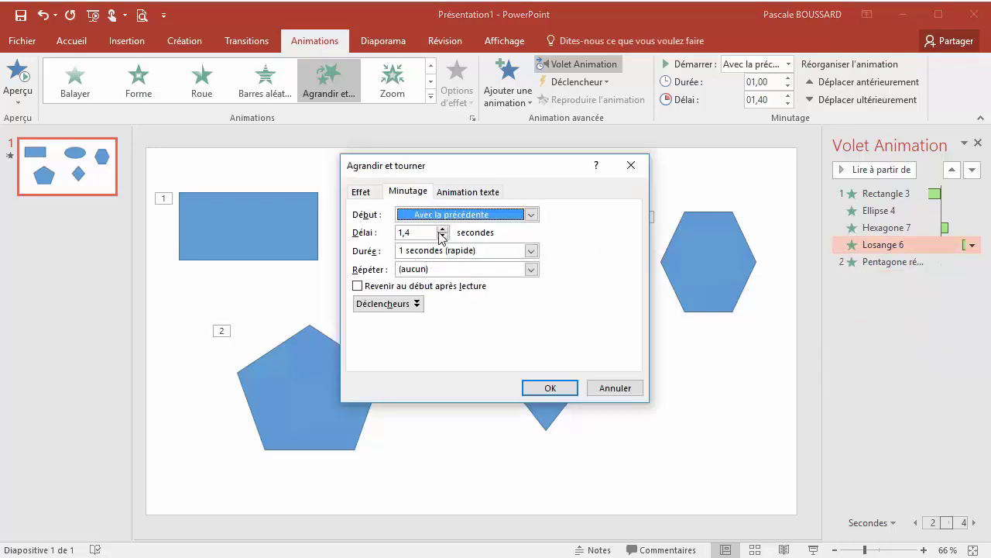
left_click(531, 250)
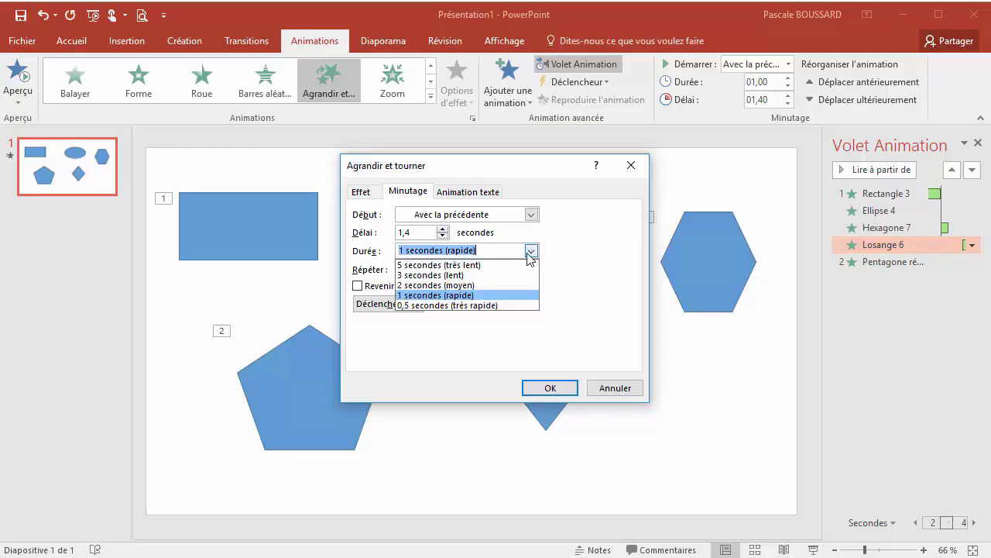
left_click(499, 285)
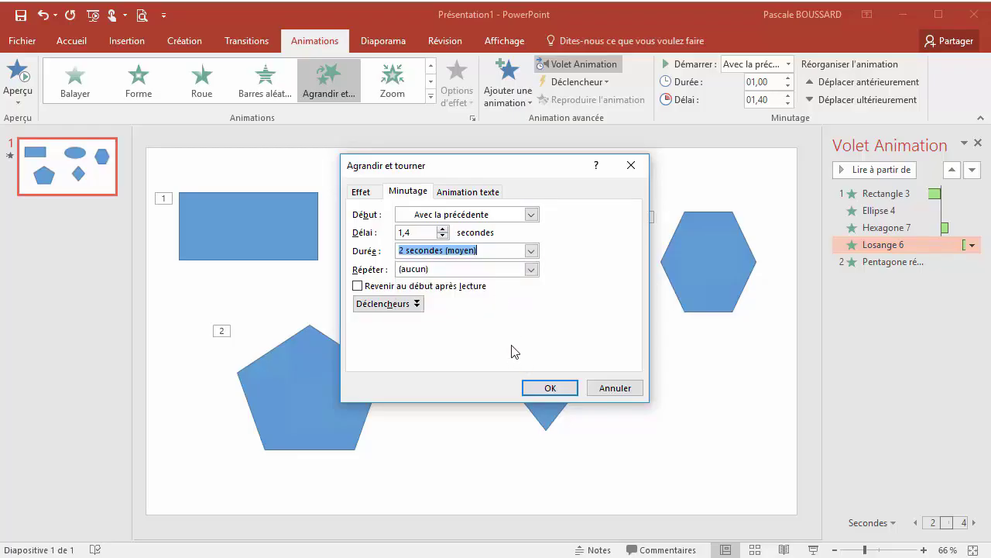
left_click(544, 385)
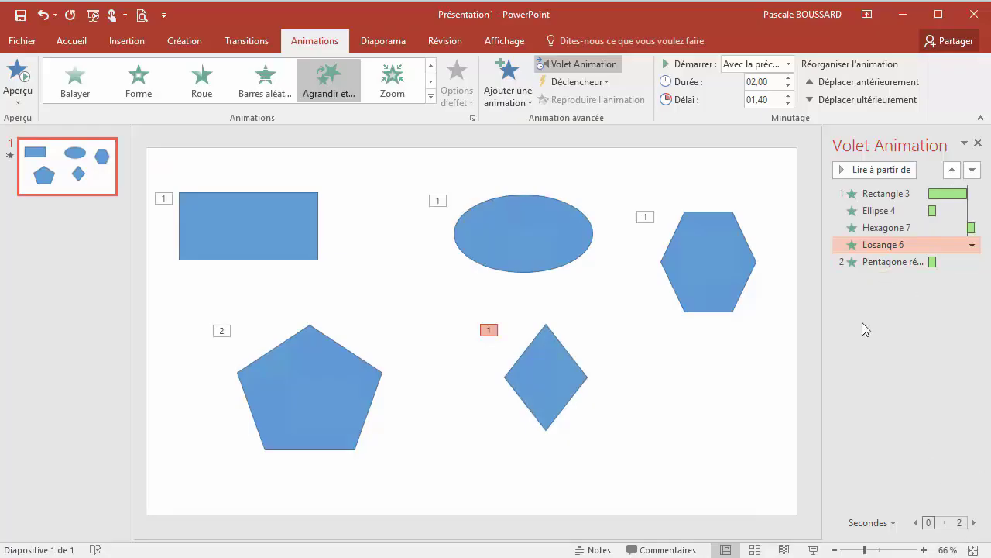
left_click(891, 265)
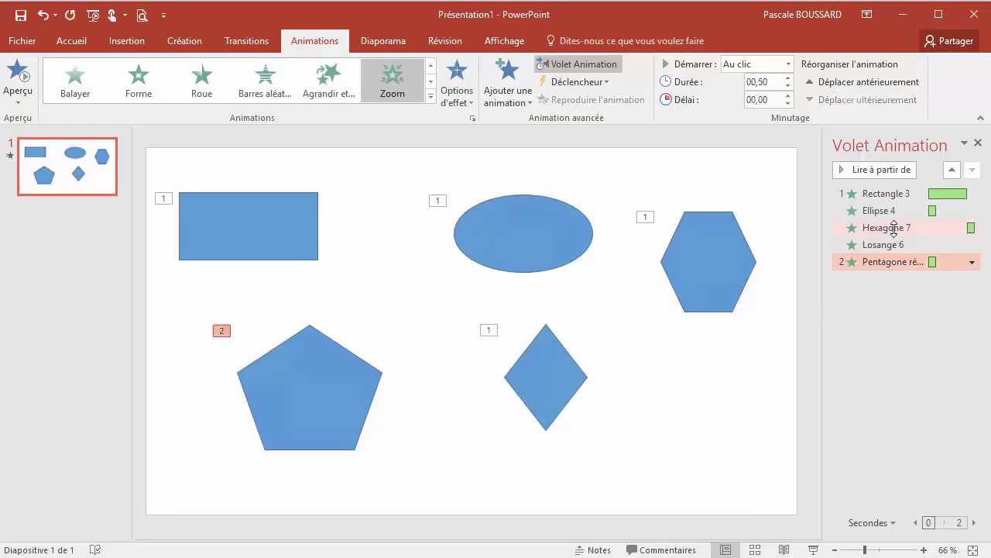
left_click(895, 228)
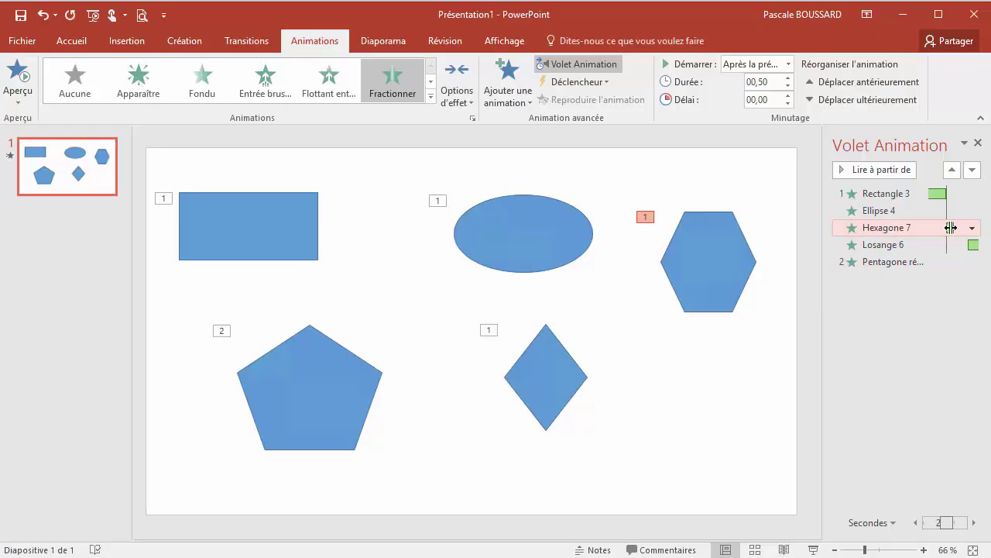
mouse_move(961, 247)
left_mouse_down()
mouse_move(943, 246)
mouse_move(972, 244)
left_mouse_up()
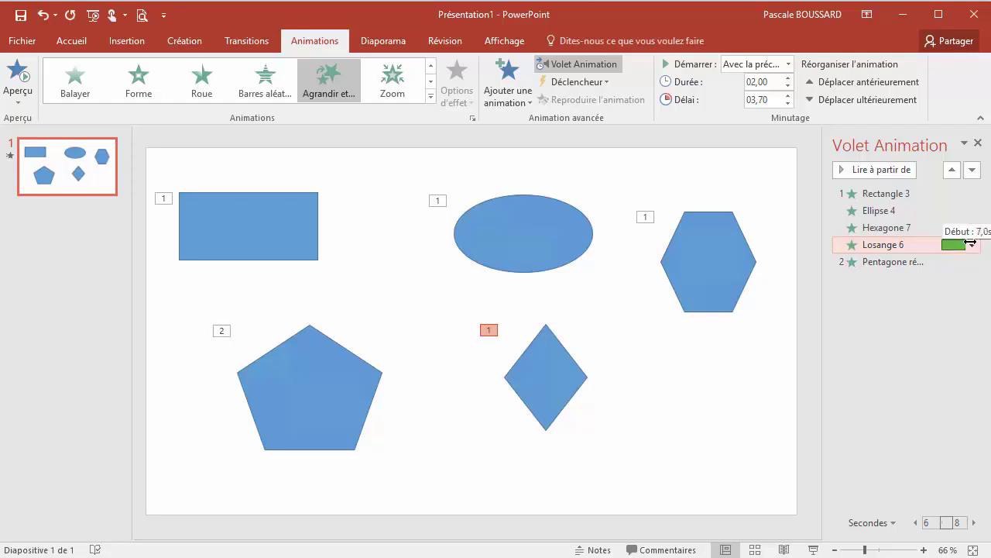
left_click(937, 298)
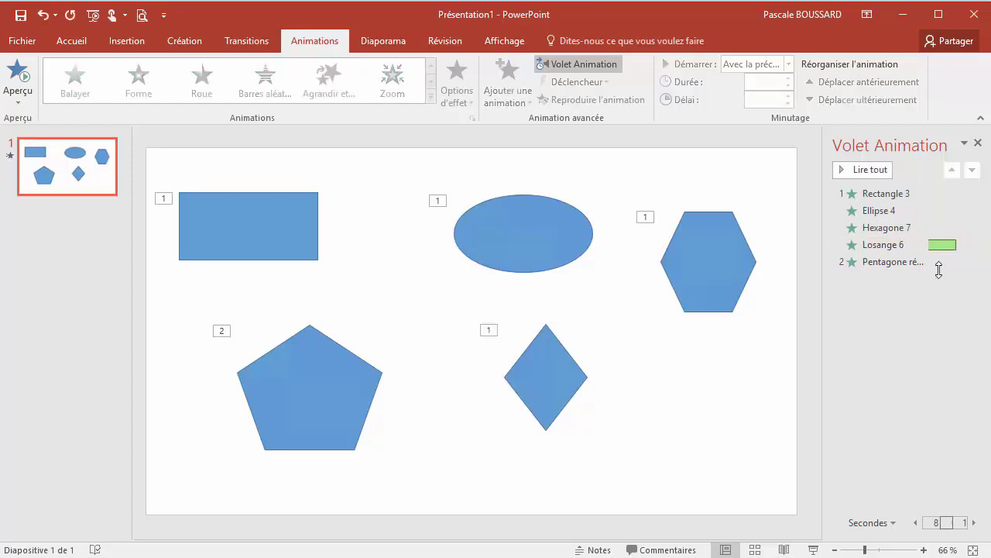
left_click(942, 241)
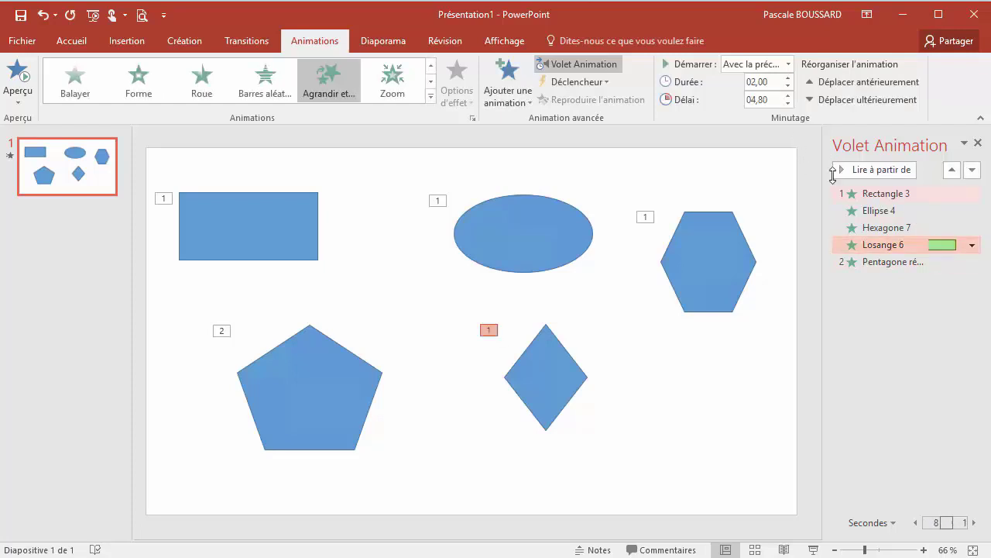
left_click(789, 103)
left_click(789, 103)
left_click(790, 103)
left_click(789, 103)
left_click(790, 103)
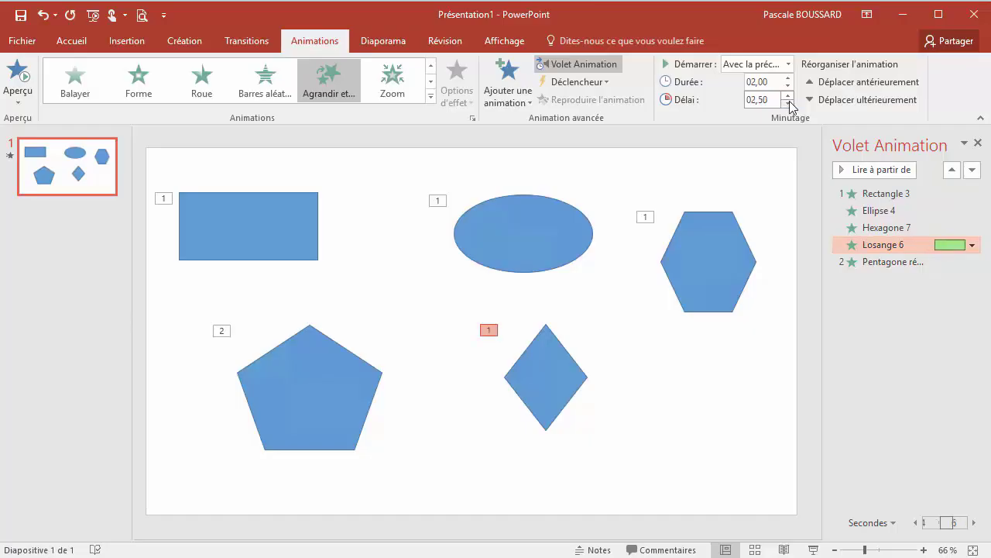
left_click(789, 103)
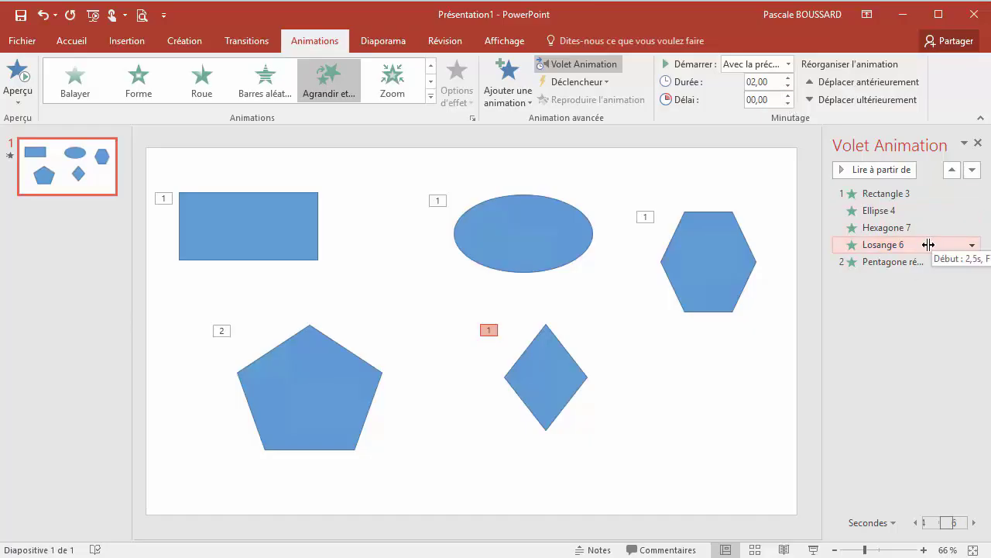
left_click_drag(928, 245, 961, 246)
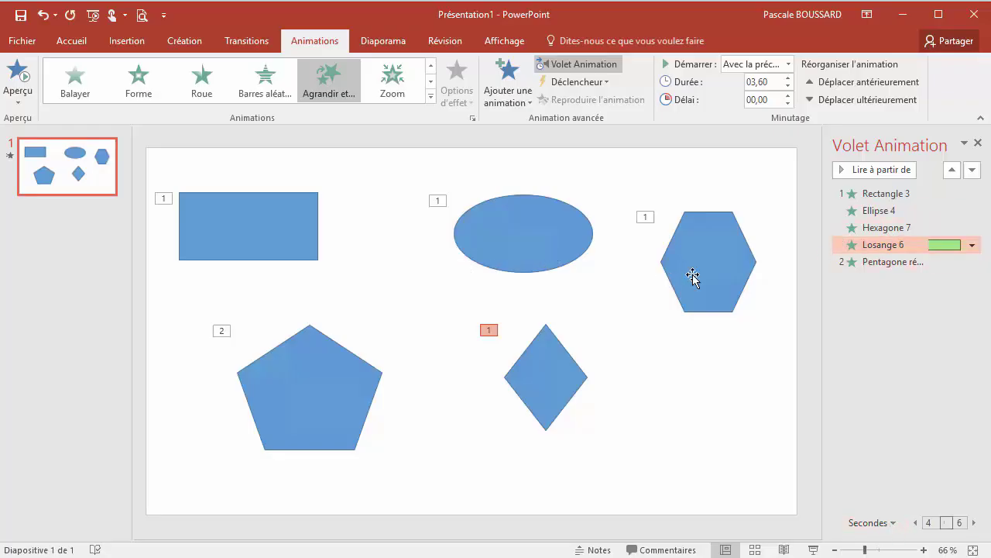
left_click(900, 195)
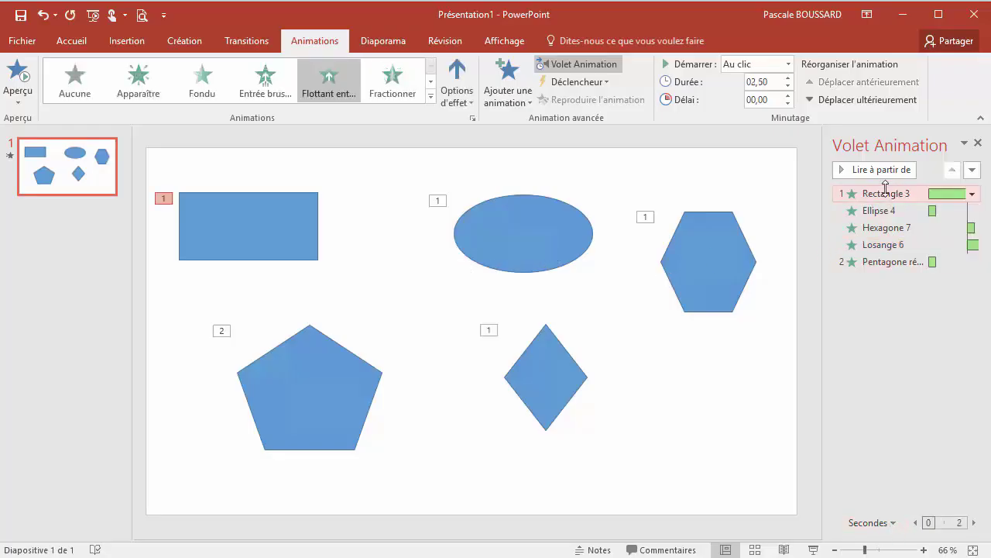
left_click(880, 211)
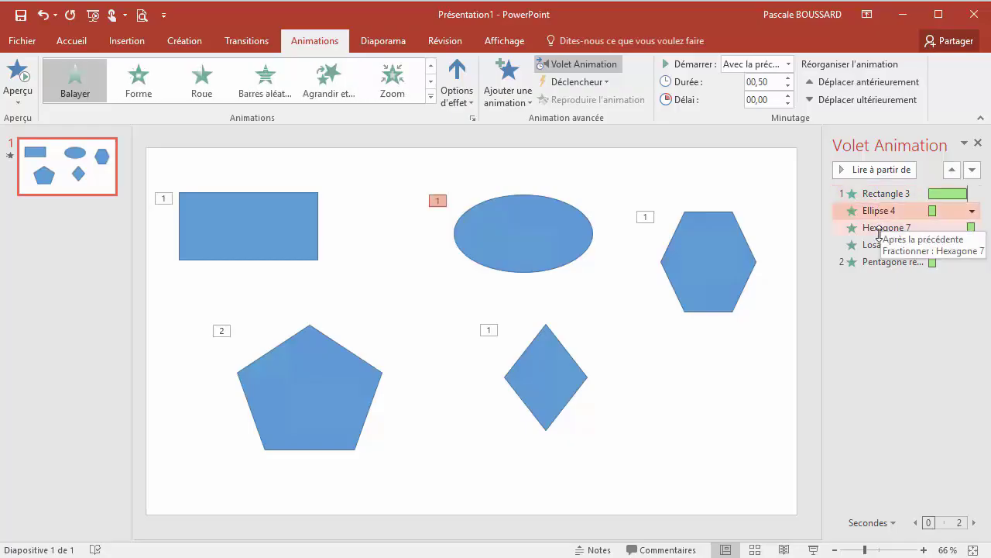
left_click(878, 229)
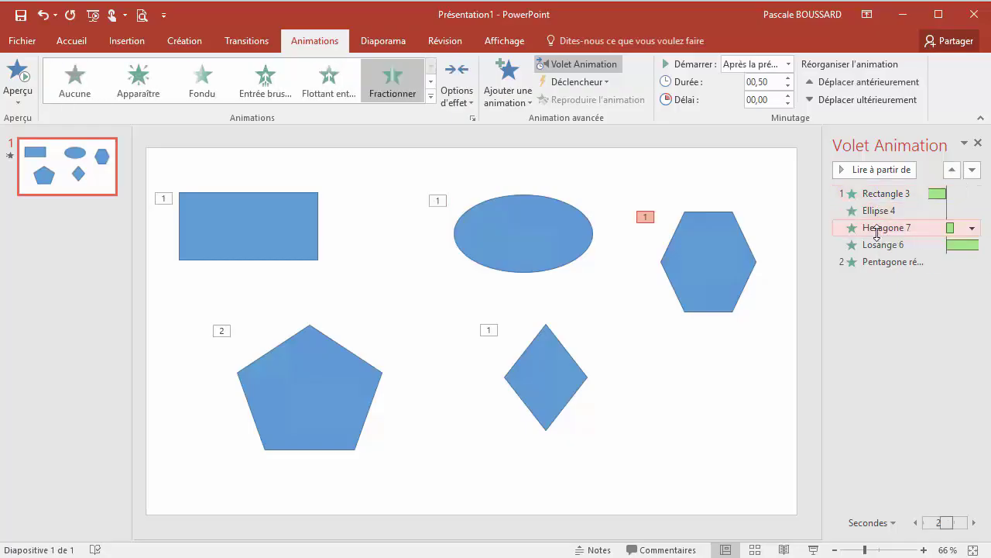
left_click(875, 245)
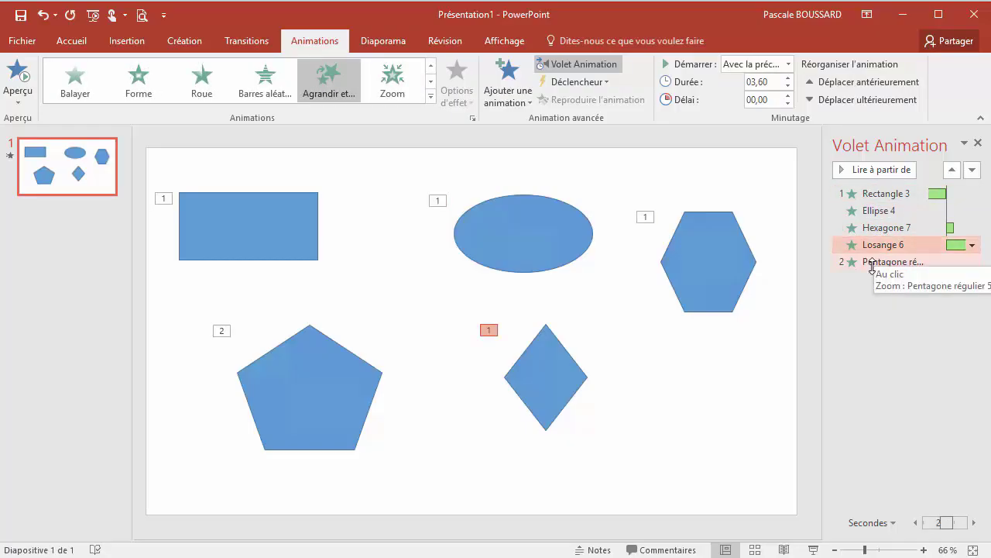
left_click(872, 263)
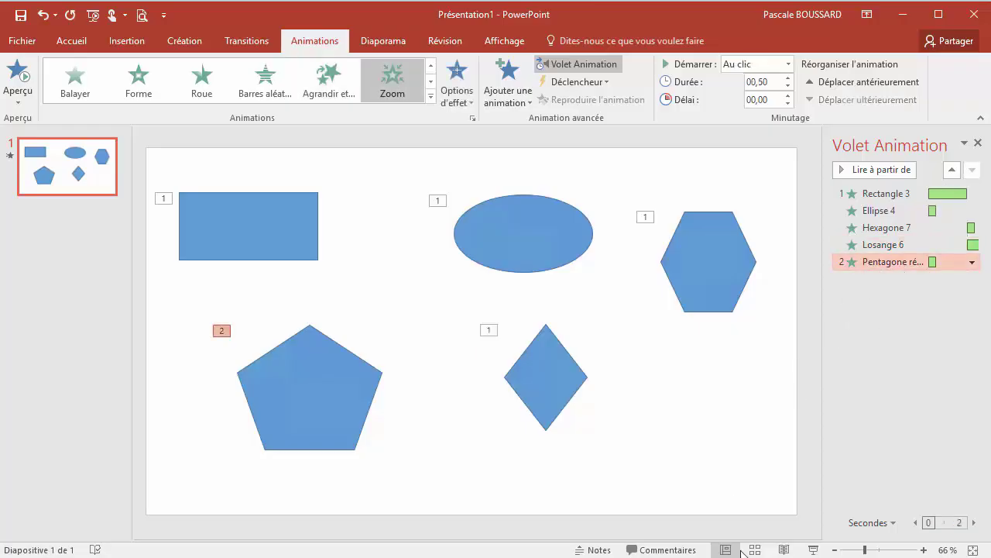
left_click(812, 549)
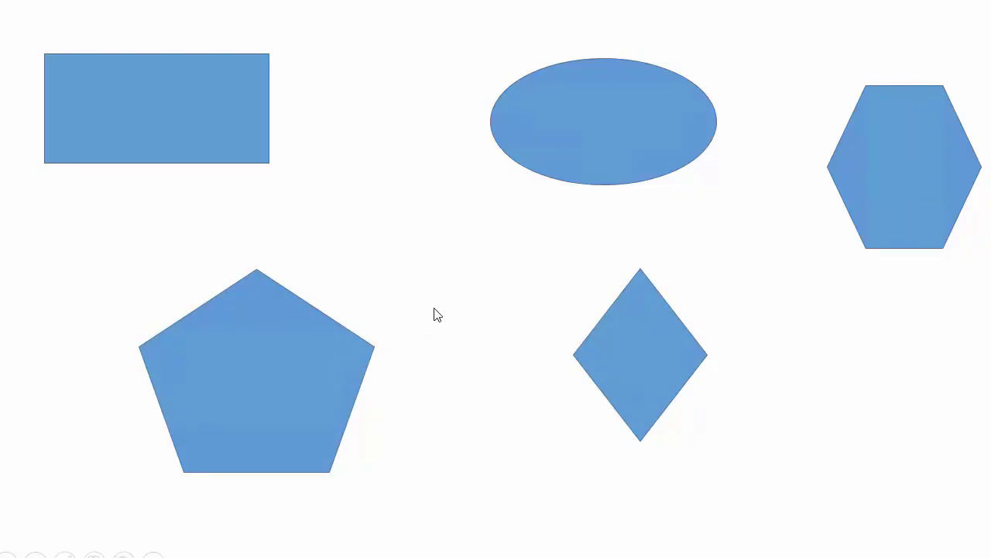
left_click(154, 553)
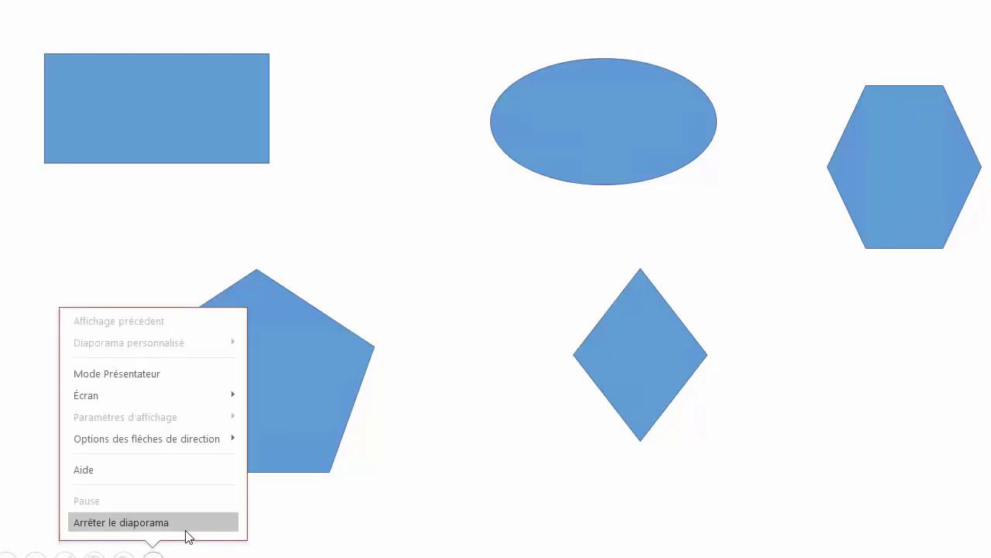
left_click(189, 524)
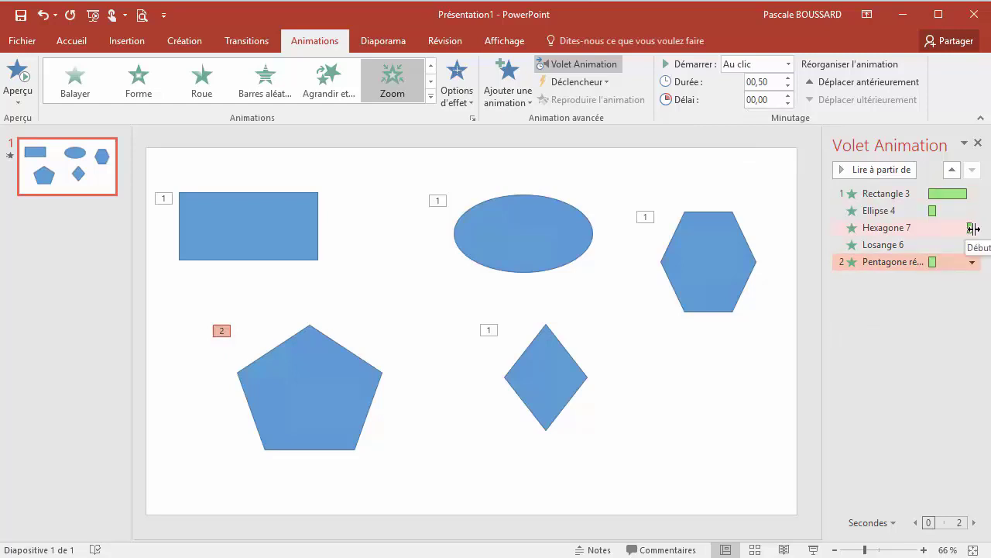
Step: Delay the Ellipse 4 animation to 01,25 and retime Hexagone 7 to 1.3 s on the timeline
left_click(939, 194)
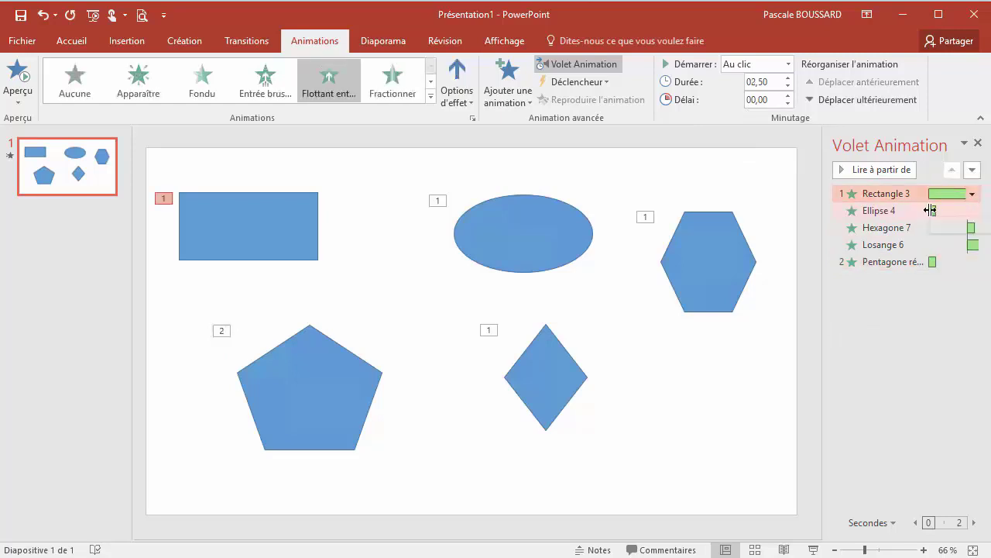
left_click(926, 210)
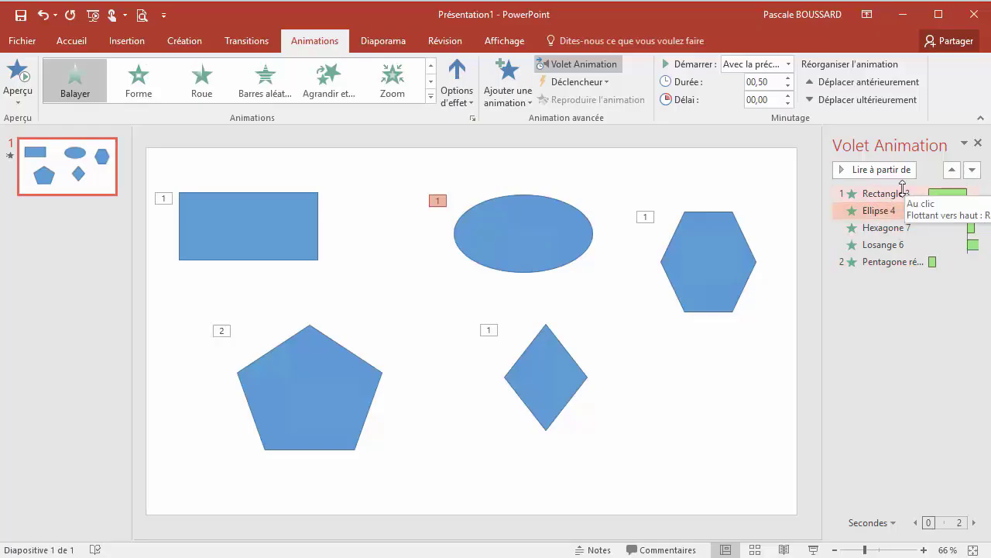
left_click(787, 96)
left_click(787, 97)
left_click(786, 96)
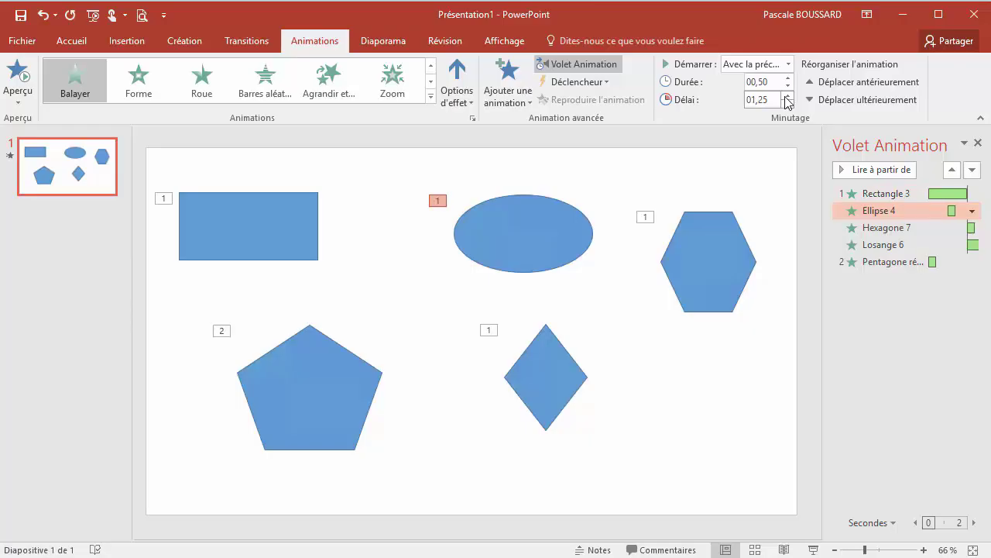
mouse_move(971, 228)
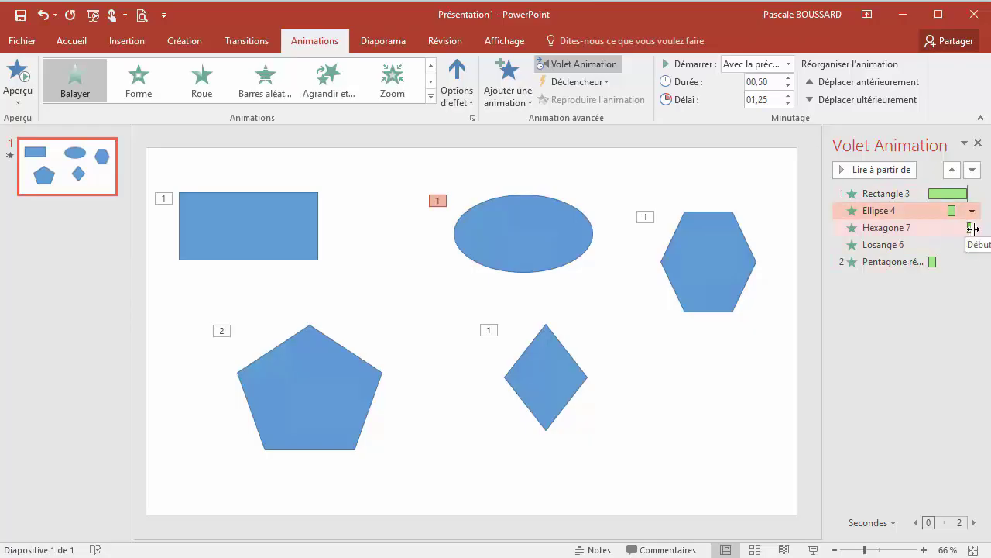
left_click_drag(971, 227, 945, 226)
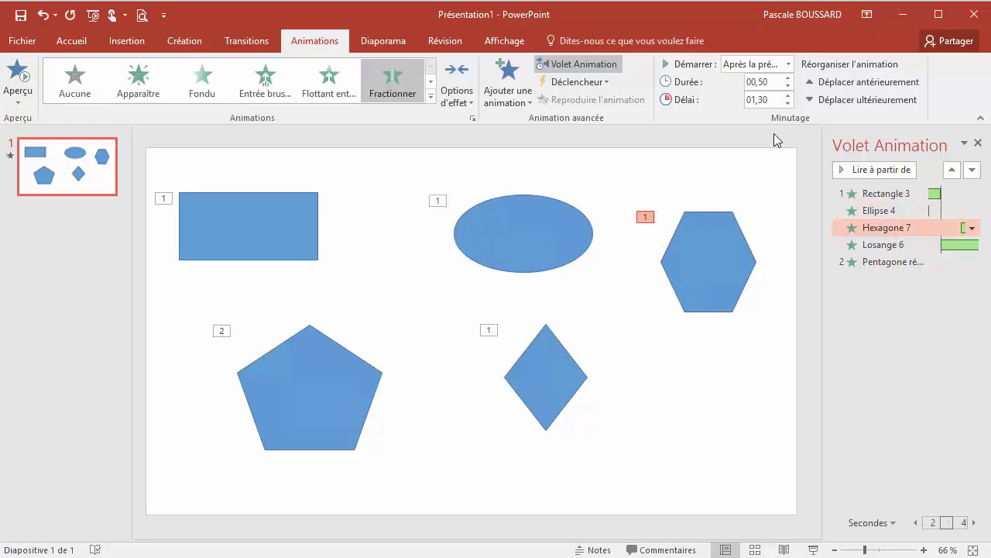
Step: Review each animation's timing, then run the slide show to preview it
left_click(893, 263)
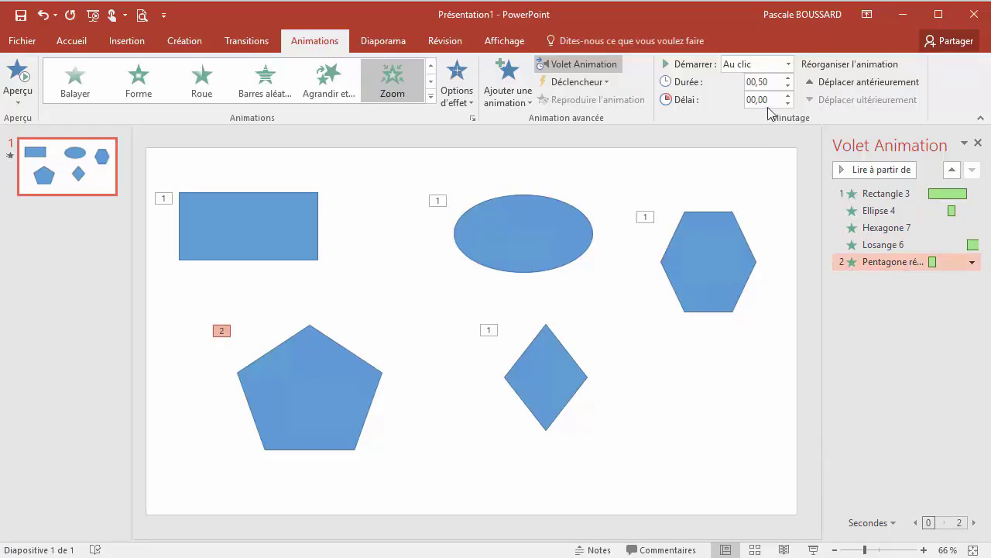
left_click(873, 240)
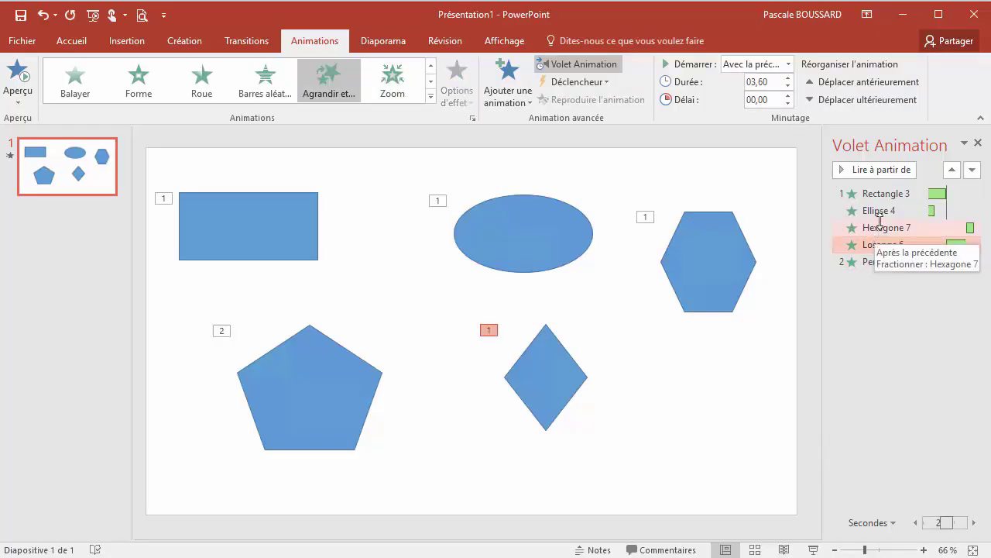
left_click(879, 210)
left_click(878, 229)
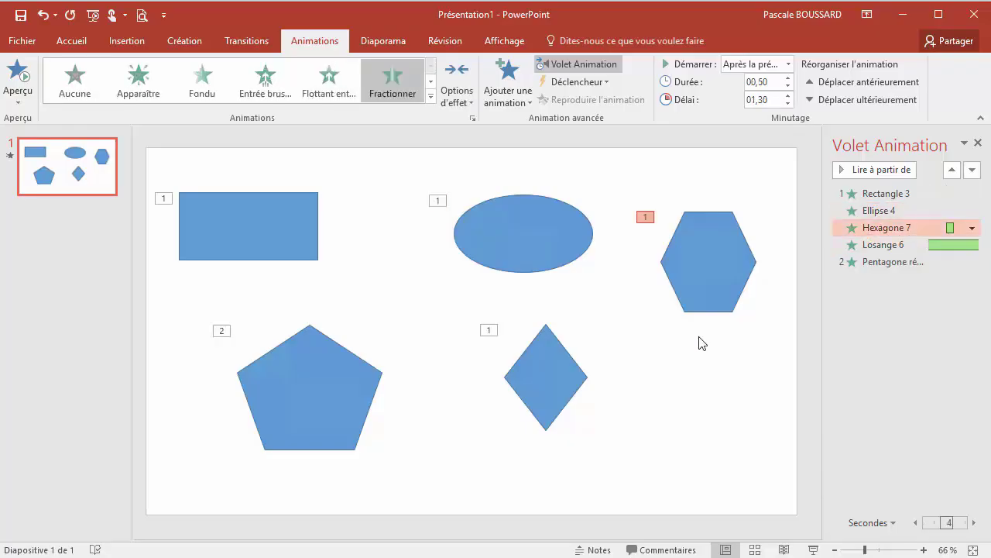
left_click(704, 363)
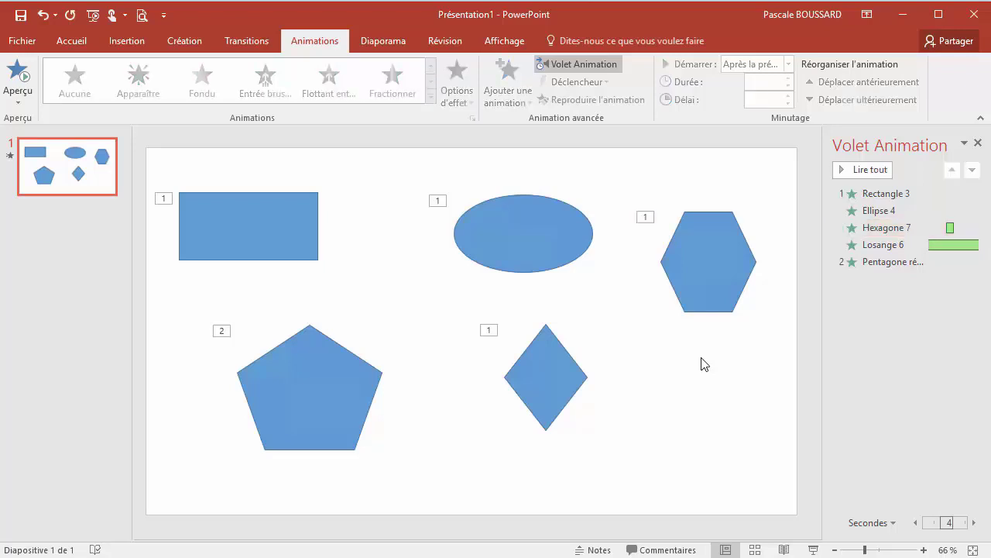
left_click(813, 549)
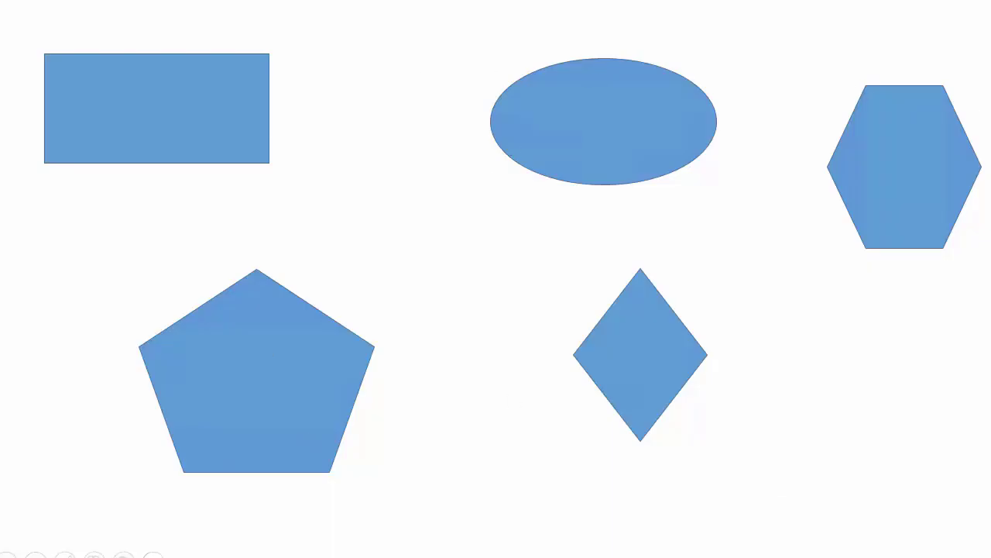
Step: End the slide show and drag the Losange 6 bar later and wider
left_click(152, 554)
left_click(166, 530)
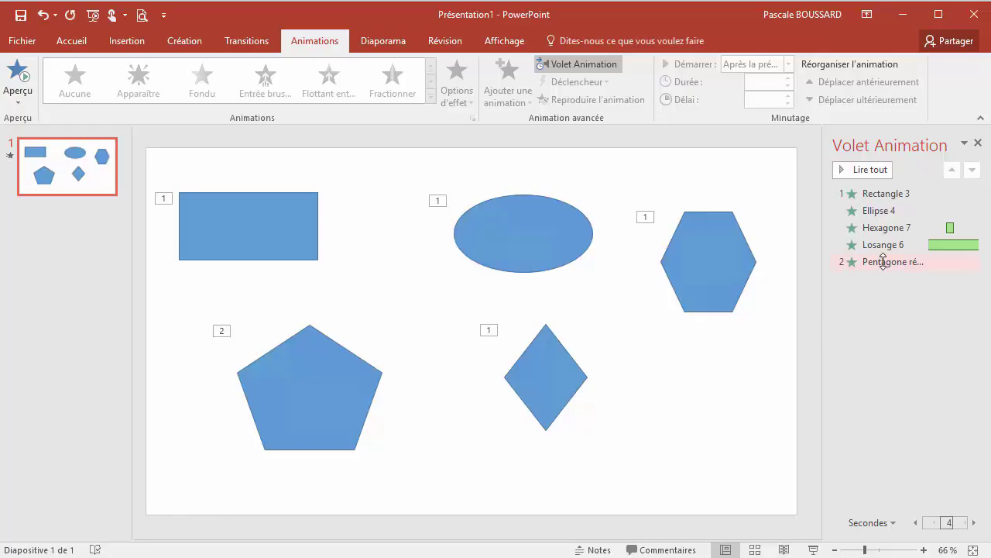
left_click_drag(933, 243, 951, 247)
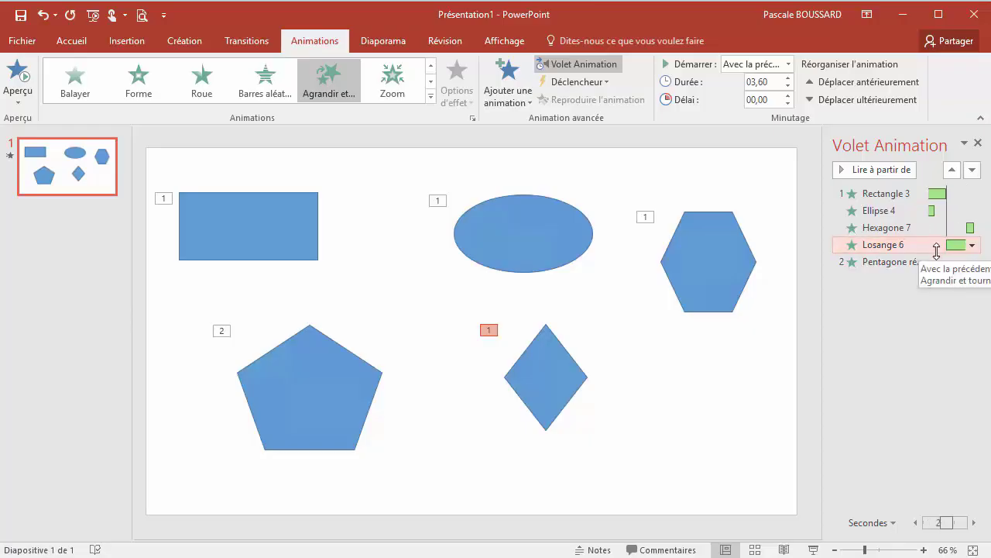
left_click_drag(933, 246, 954, 246)
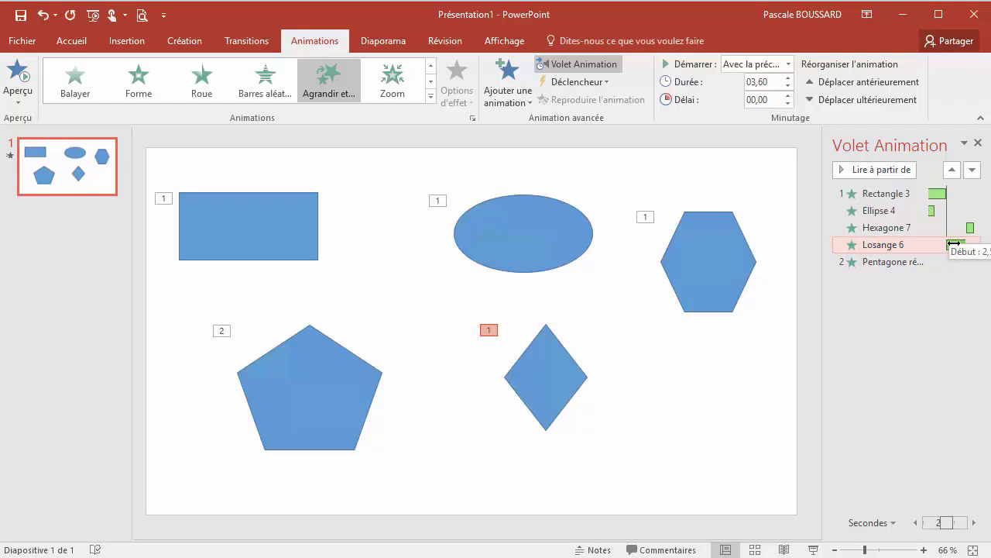
left_click_drag(954, 244, 956, 246)
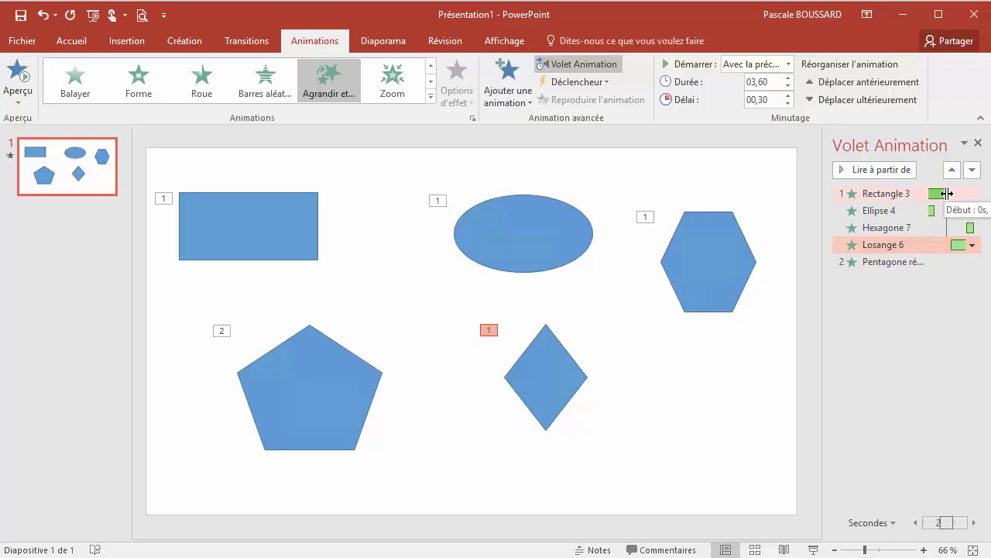
Step: Stretch Rectangle 3 to 06,40 and shift the diamond's start 3.6 s later
left_click(946, 194)
left_click_drag(946, 194, 965, 194)
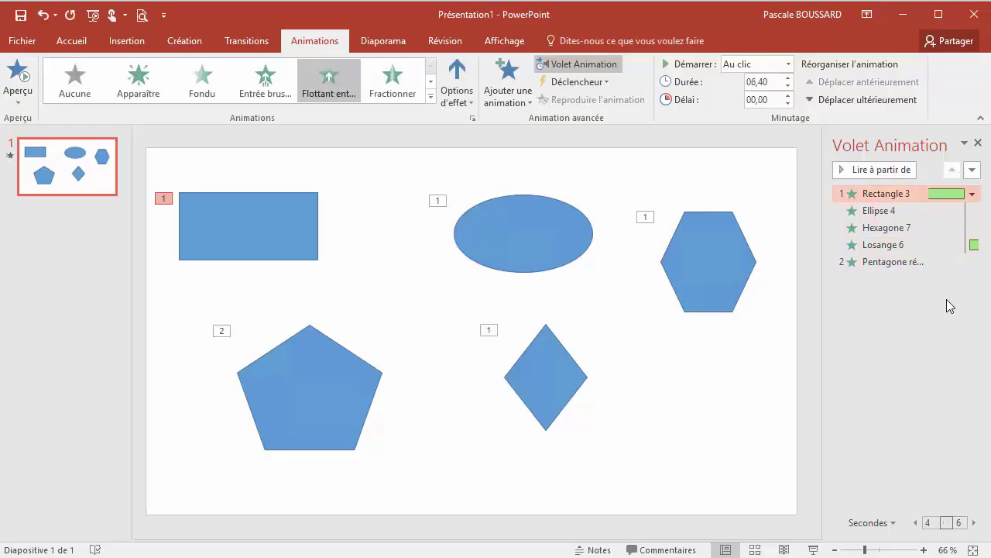
left_click(973, 245)
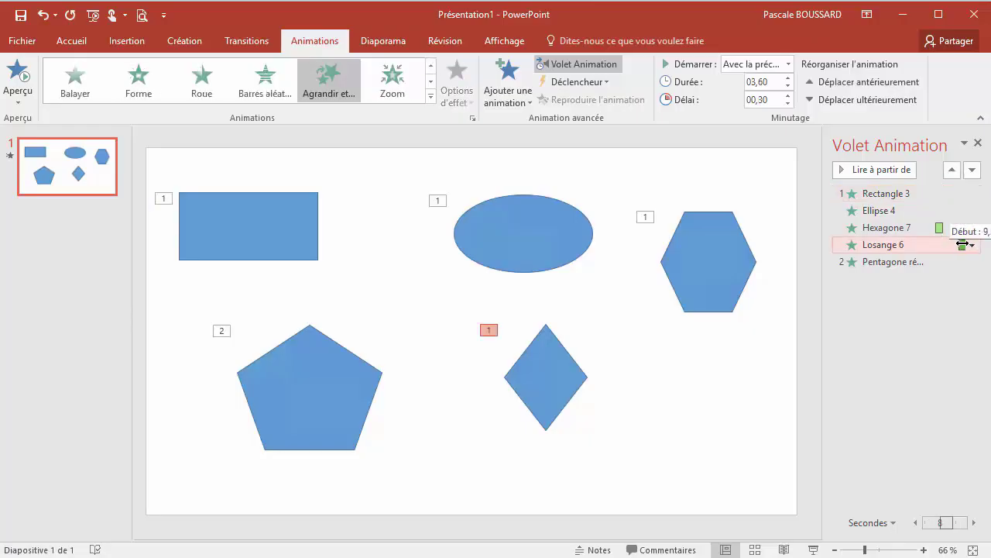
left_click_drag(962, 245, 980, 245)
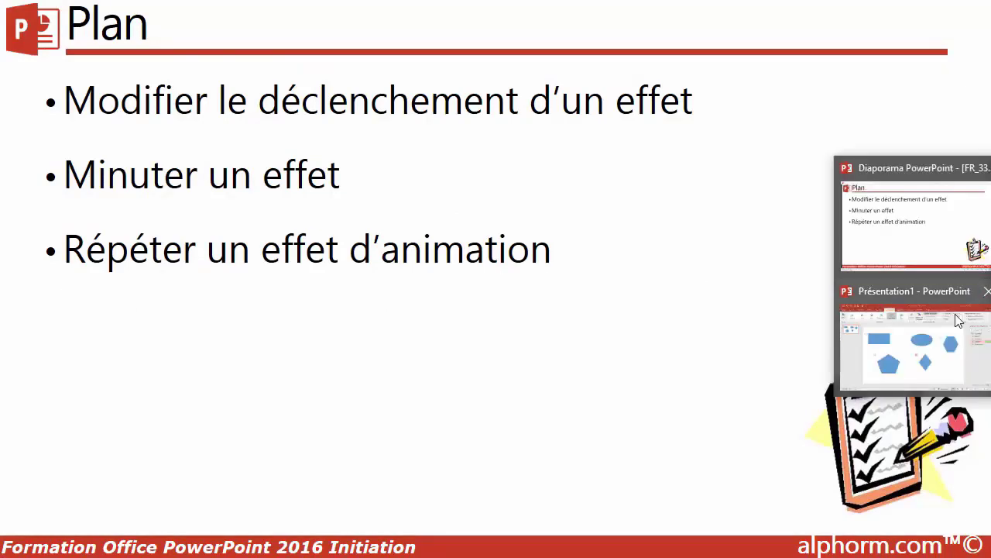
Step: Return to the Présentation1 window and select the Rectangle 3 animation in the Animation pane
left_click(943, 350)
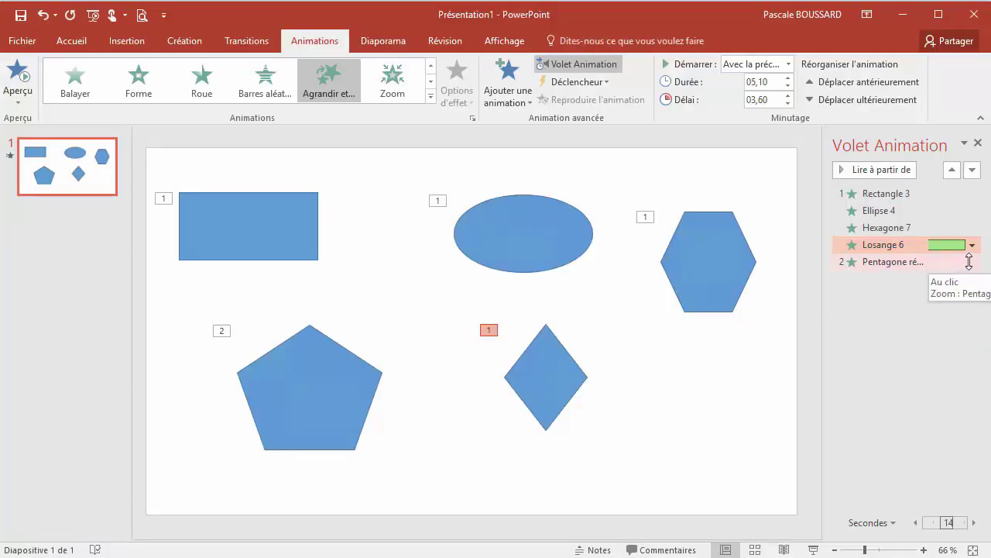
left_click(910, 195)
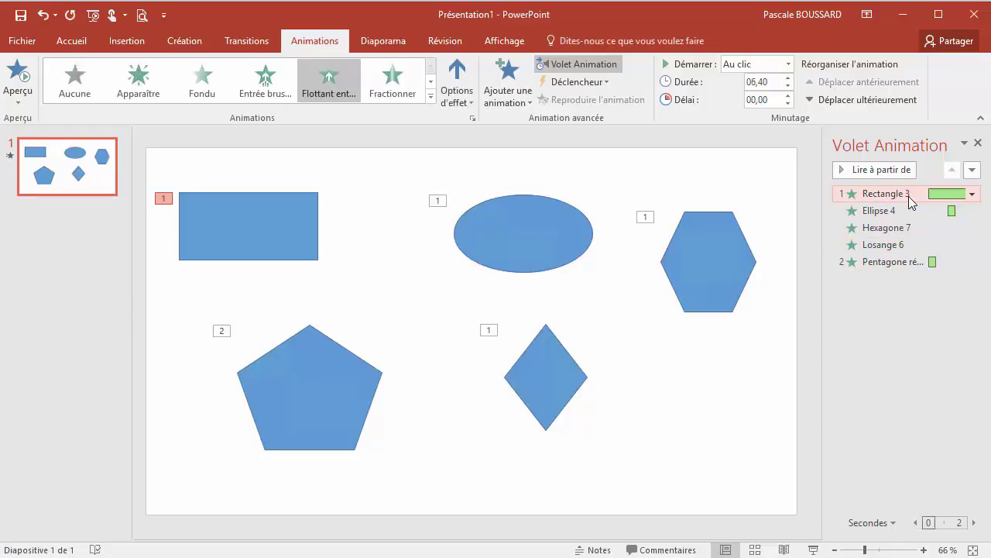
Step: Set the Rectangle 3 animation to repeat 4 times in its Minutage settings
left_click(973, 195)
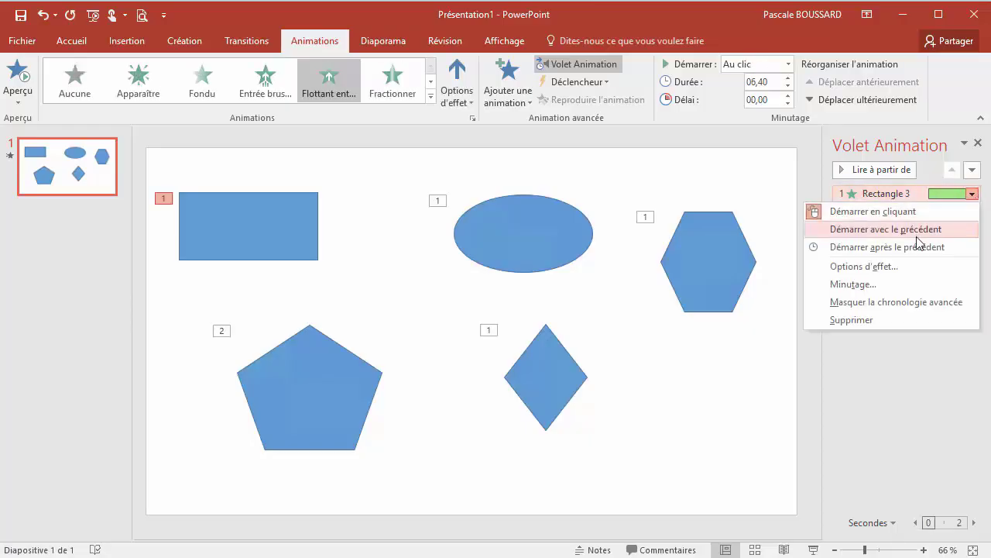
left_click(915, 284)
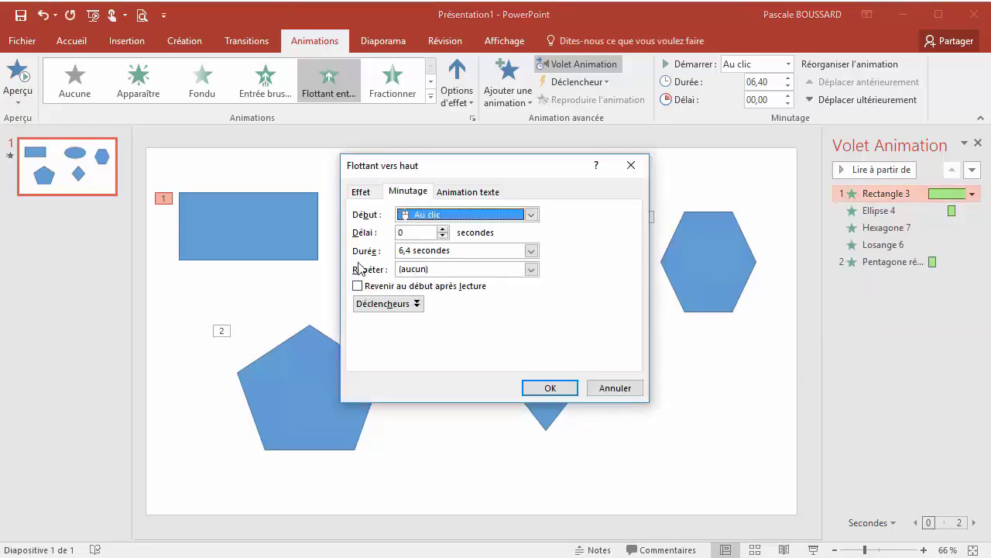
left_click(529, 270)
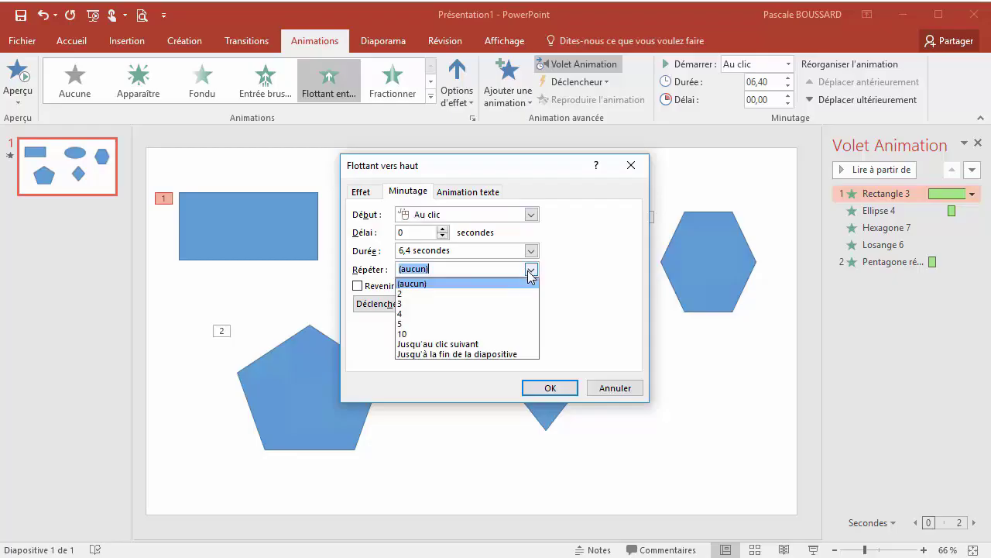
left_click(519, 314)
left_click(545, 387)
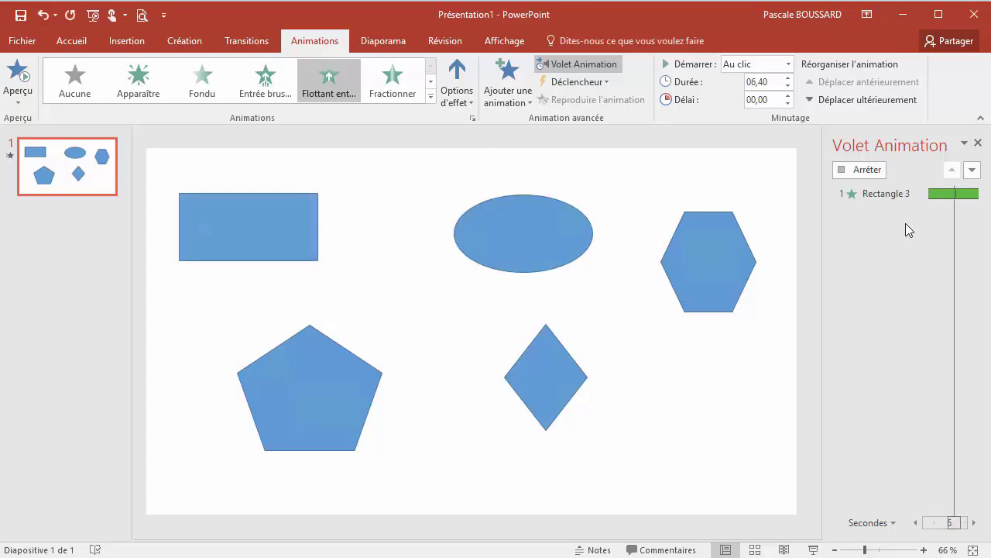
Step: Lower the rectangle animation's Durée to 02,00 seconds
left_click(787, 89)
left_click(787, 90)
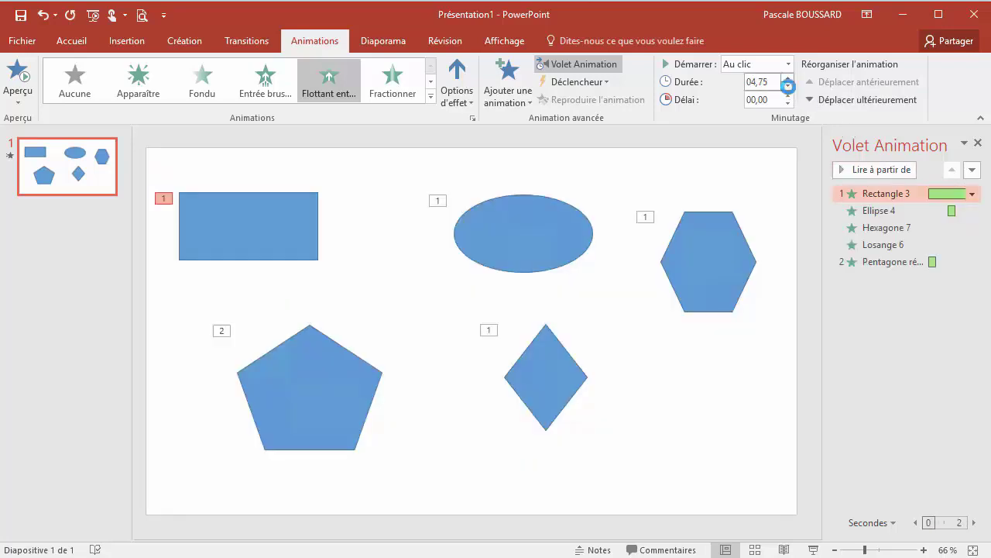
left_click(787, 89)
left_click(788, 90)
Step: Make the Ellipse 4 wipe animation repeat 2 times via Minutage
left_click(916, 209)
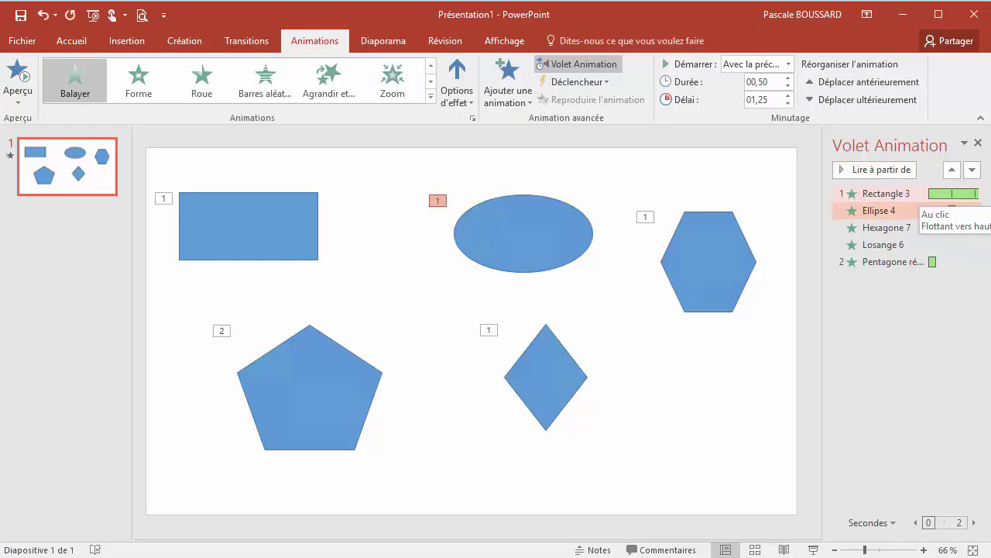
left_click(971, 211)
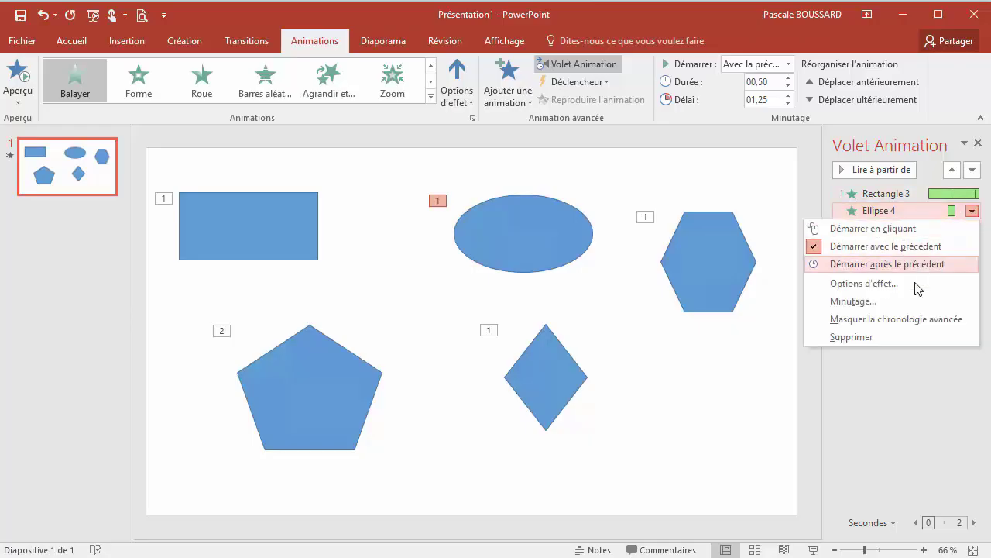
left_click(869, 300)
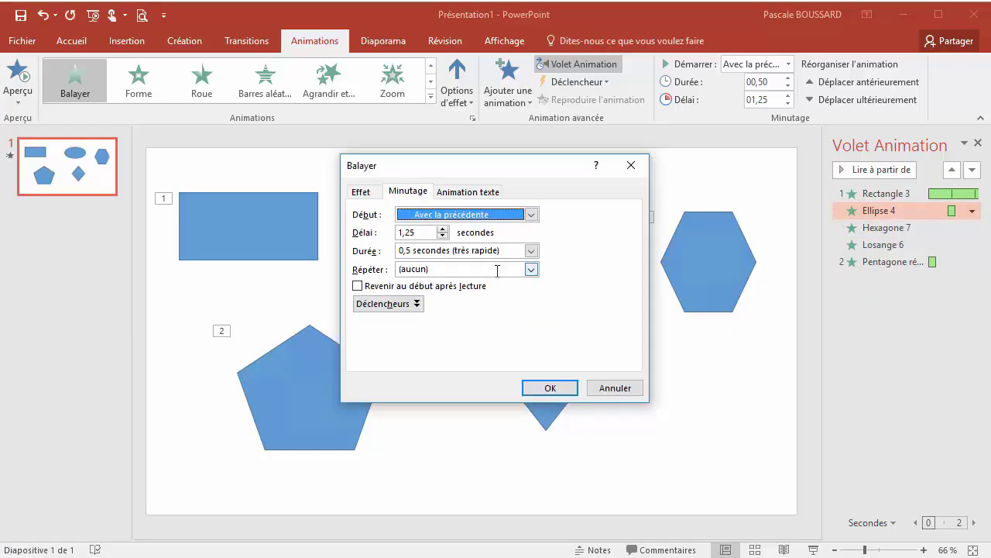
left_click(523, 271)
left_click(485, 294)
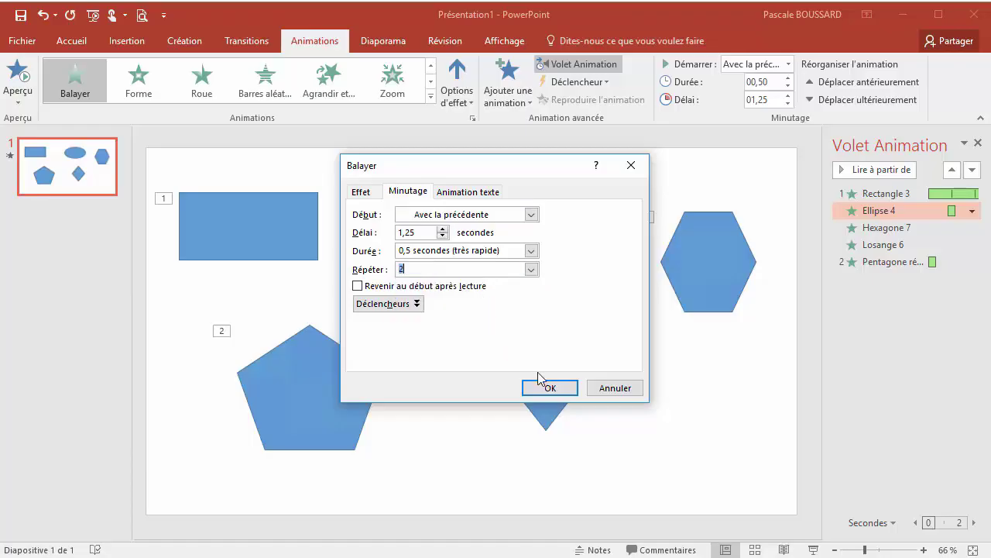
left_click(547, 387)
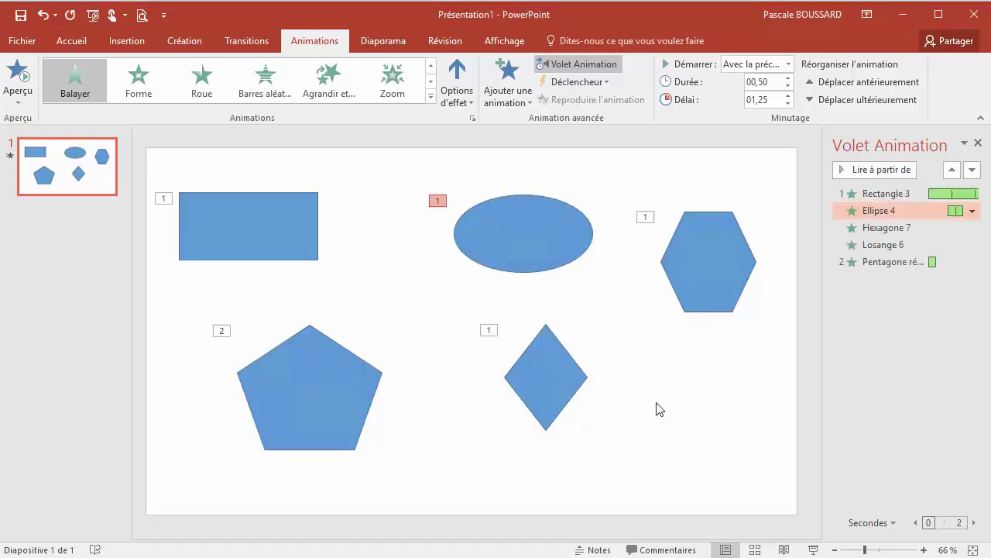
left_click(813, 549)
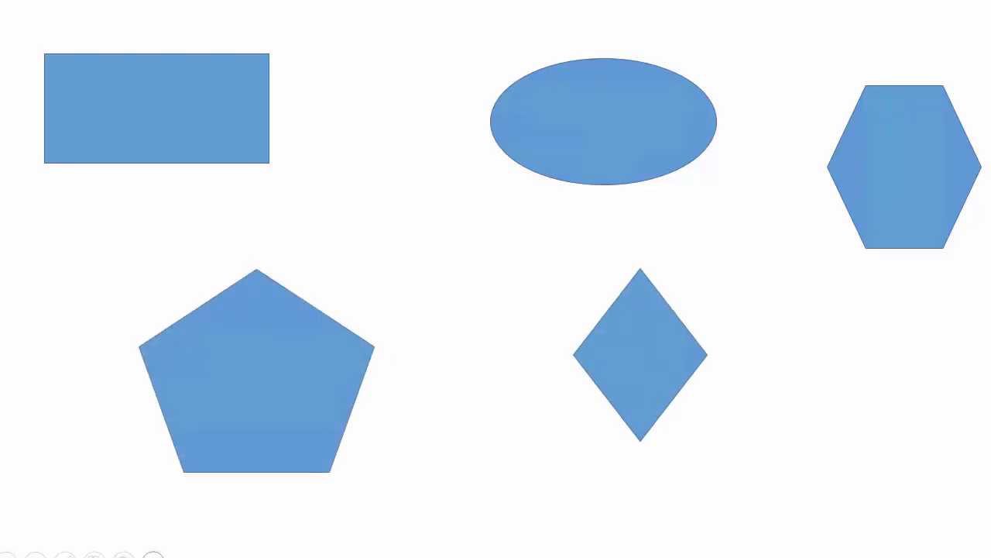
left_click(153, 553)
left_click(157, 524)
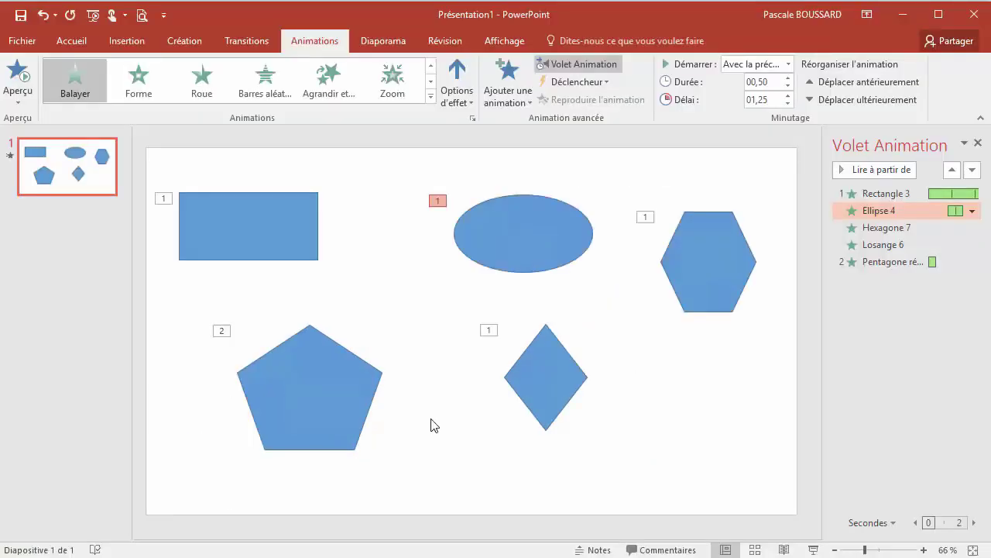
left_click(918, 263)
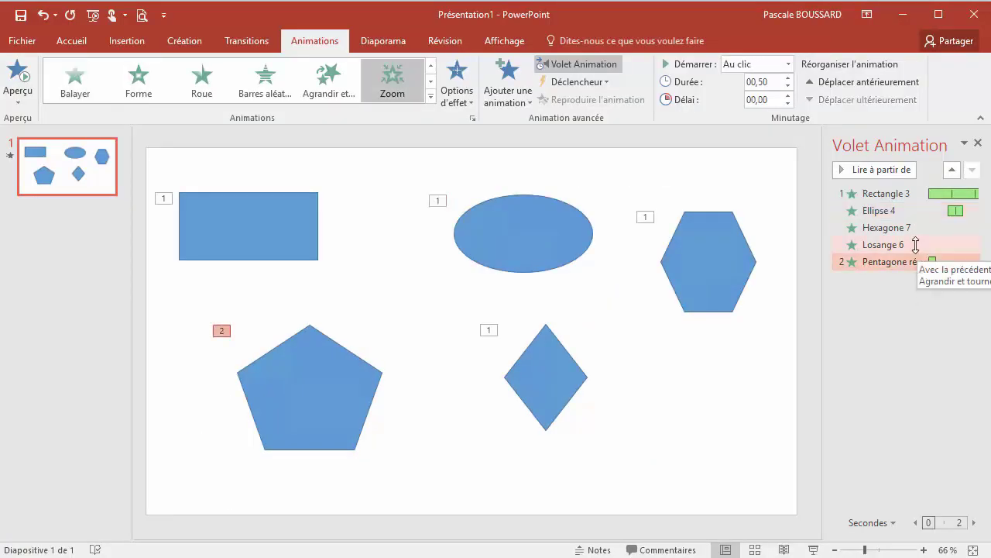
left_click(916, 244)
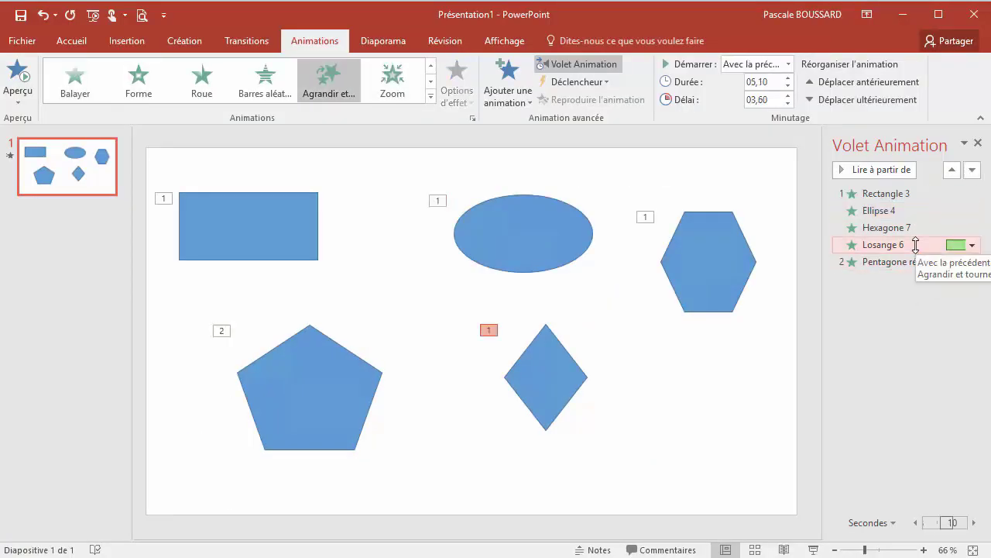
Step: Cut the diamond's delay to 2 seconds, repeat it until the next click, then end the preview show
left_click(788, 103)
left_click(788, 103)
left_click(789, 103)
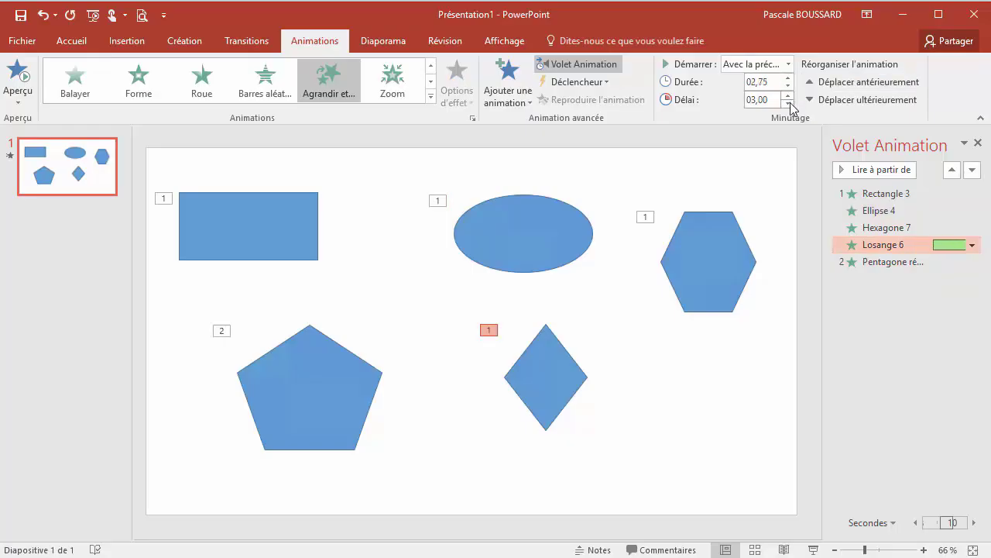
left_click(972, 245)
left_click(869, 333)
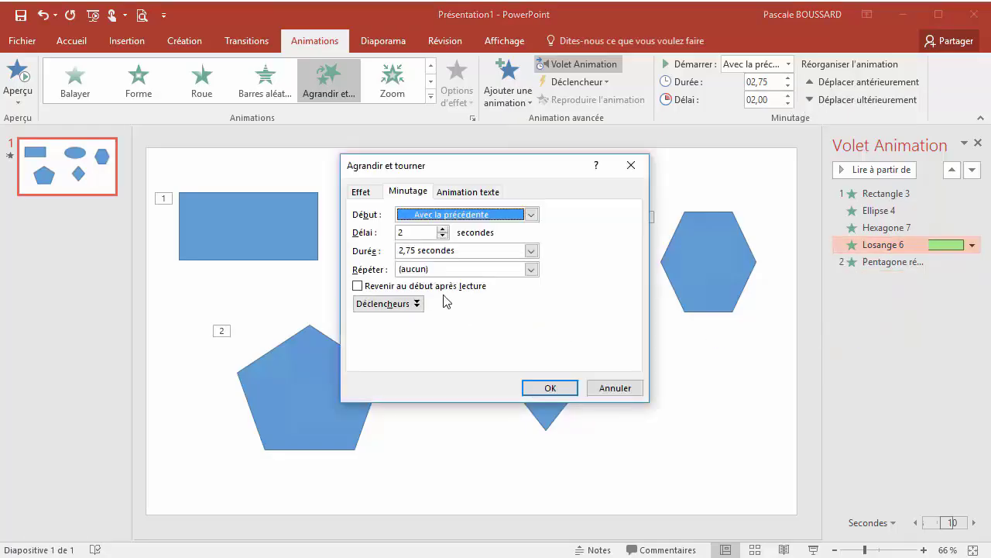
left_click(532, 269)
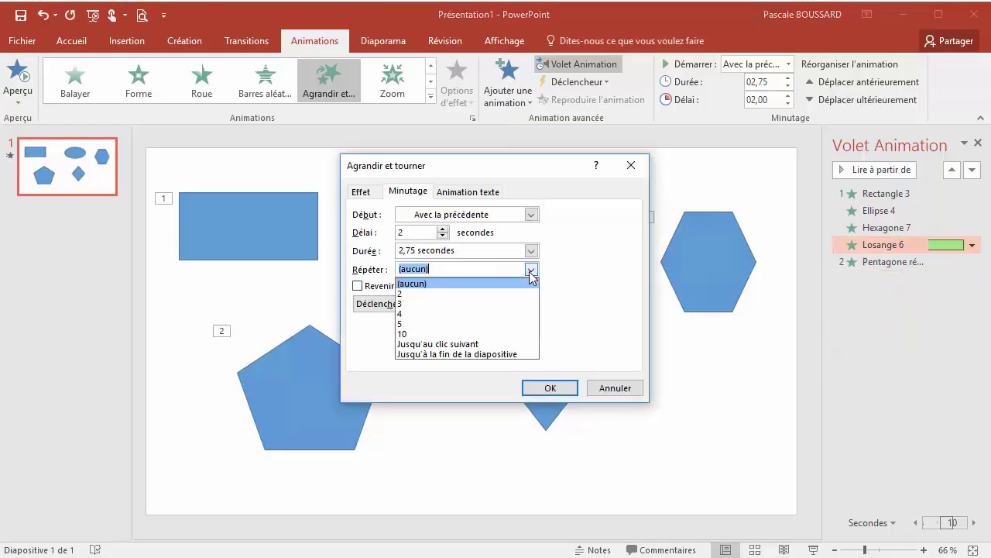
left_click(478, 346)
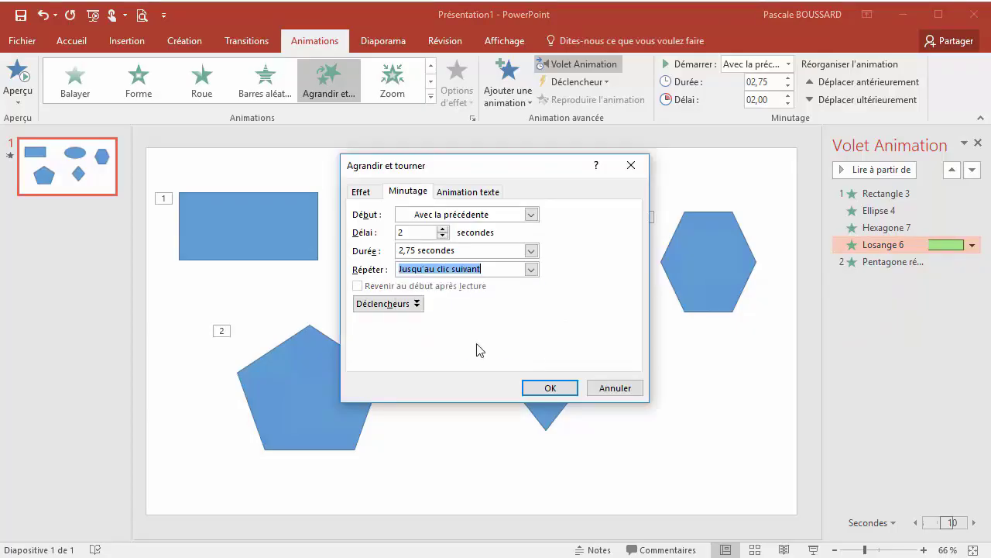
left_click(552, 387)
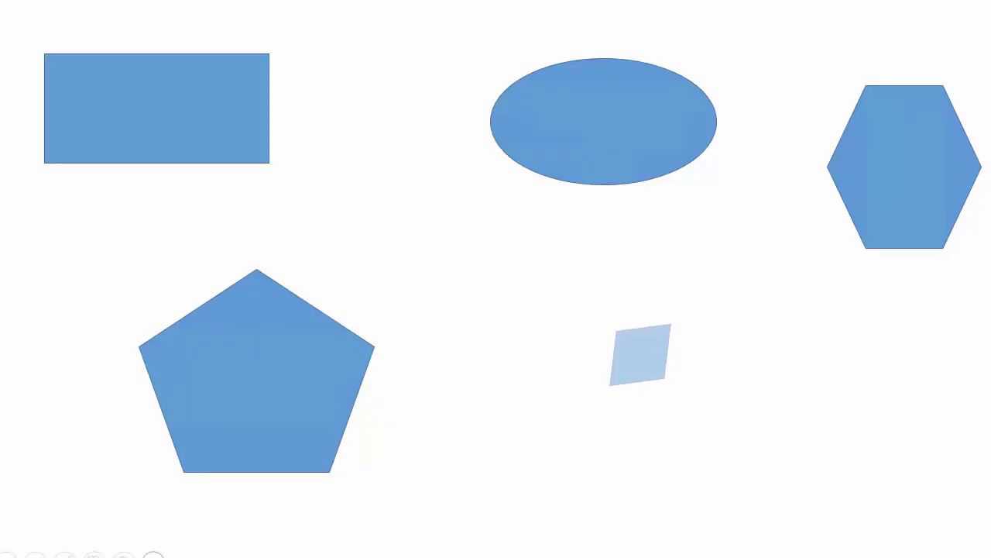
left_click(154, 555)
left_click(203, 517)
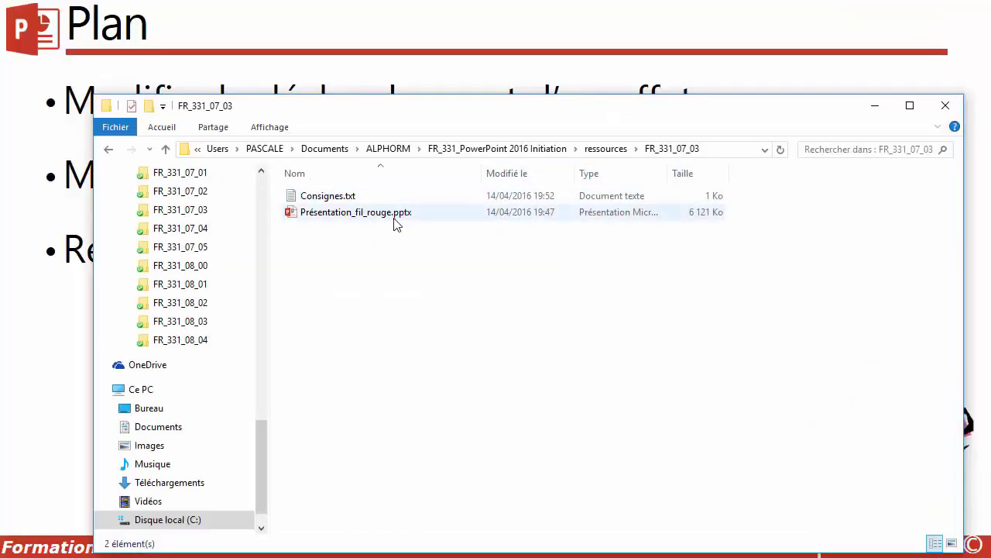
Step: Open Présentation_fil_rouge.pptx, then open Consignes.txt from the FR_331_07_03 folder in Notepad
double_click(397, 221)
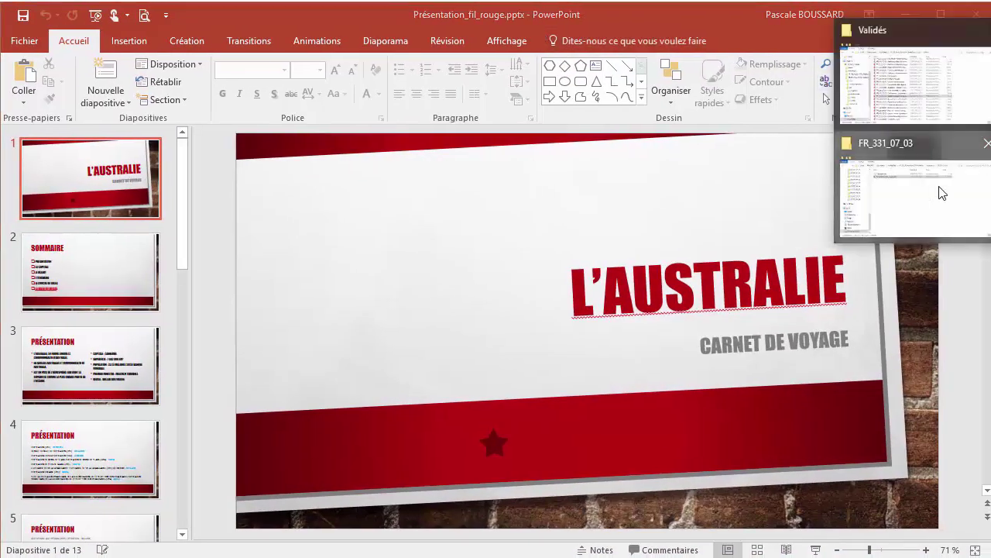
left_click(940, 193)
left_click(352, 197)
double_click(351, 198)
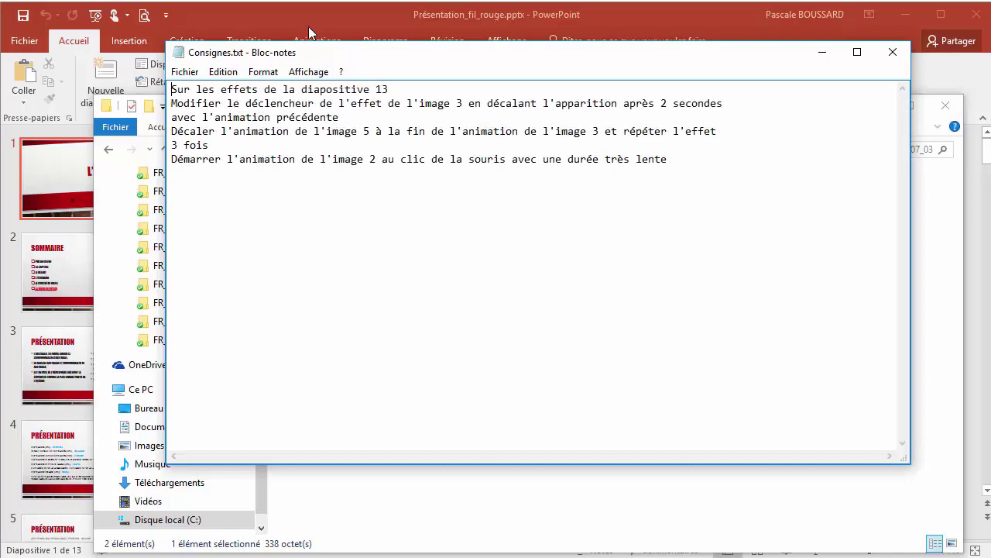
Step: Go to slide 13 'Autres photos' and show its Animation pane
left_click(320, 5)
scroll(50, 352, "down", 3)
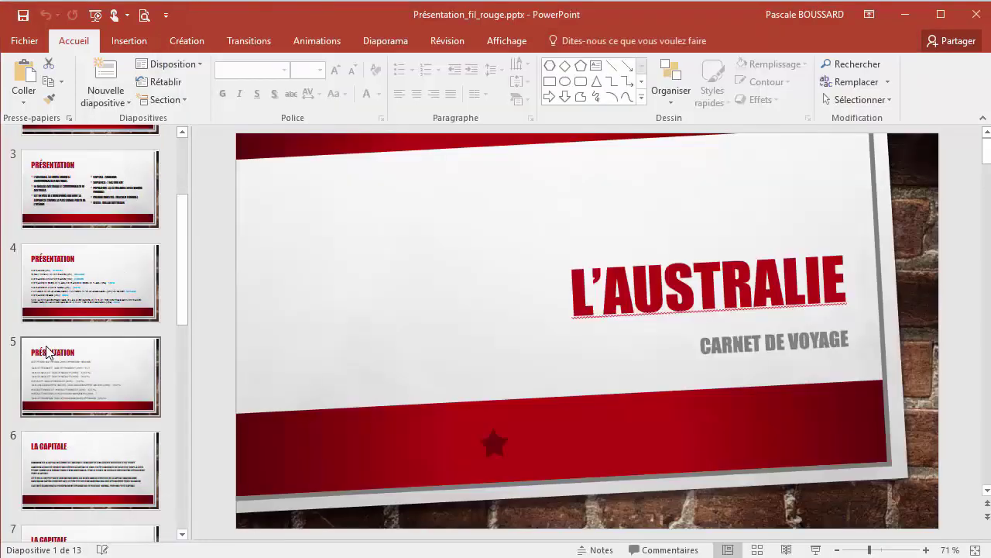
scroll(47, 385, "down", 3)
scroll(46, 384, "down", 3)
scroll(54, 418, "down", 3)
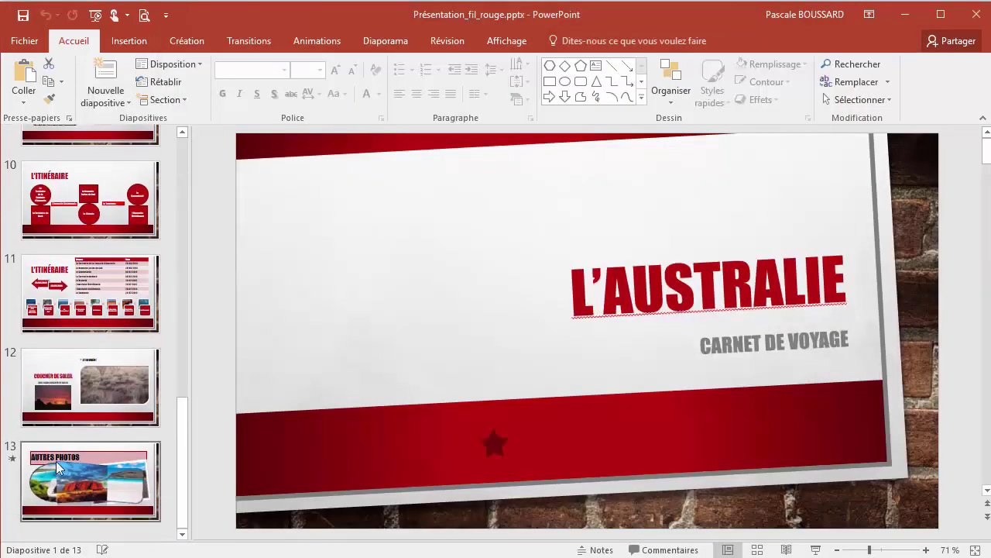
left_click(61, 474)
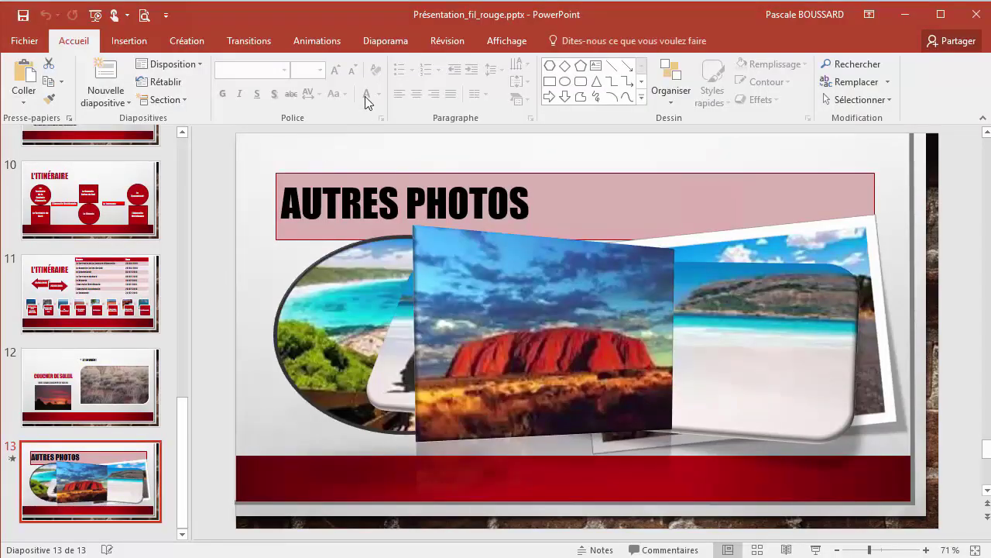
left_click(317, 41)
left_click(577, 62)
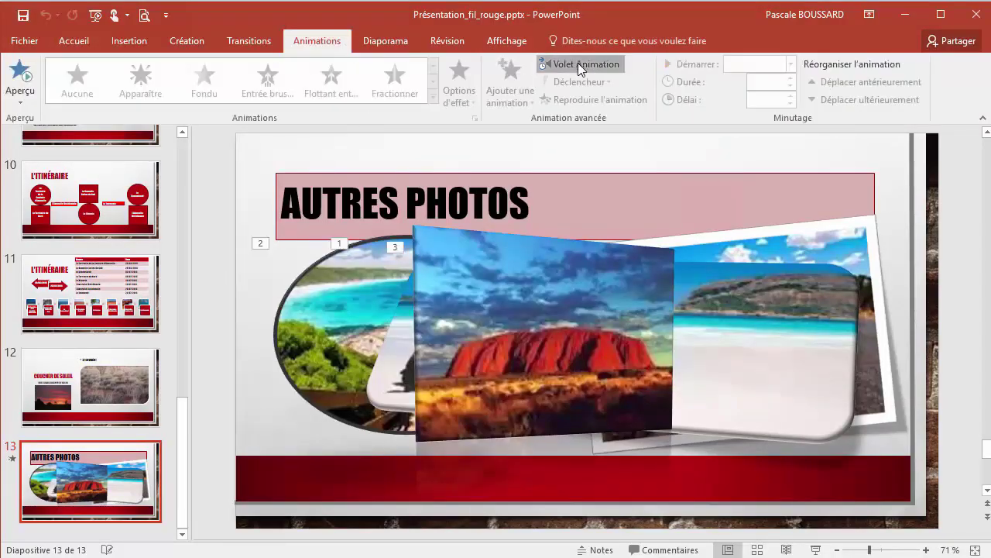
Step: Check the other Consignes.txt instructions in Notepad, then return to PowerPoint
left_click(987, 256)
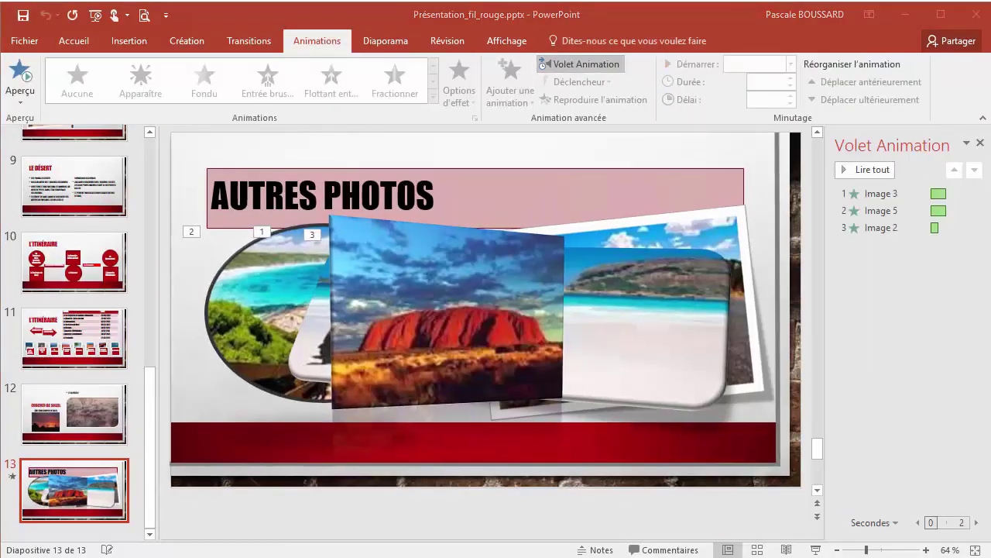
mouse_move(915, 186)
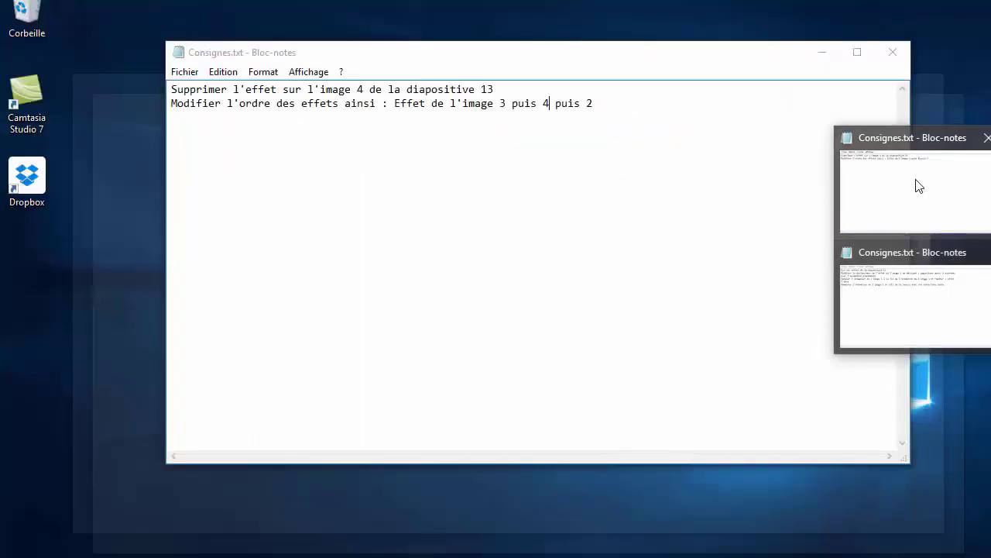
left_click(900, 283)
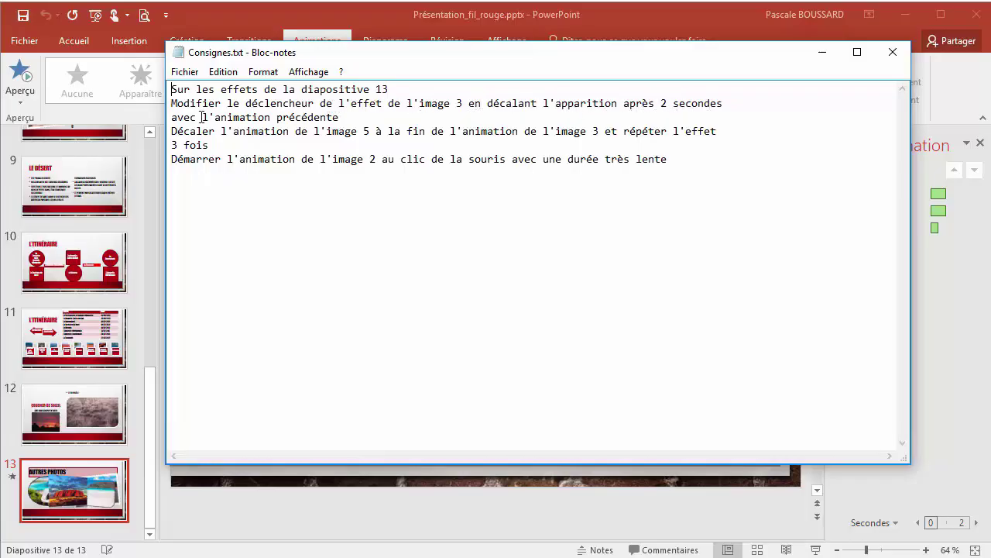
left_click(581, 13)
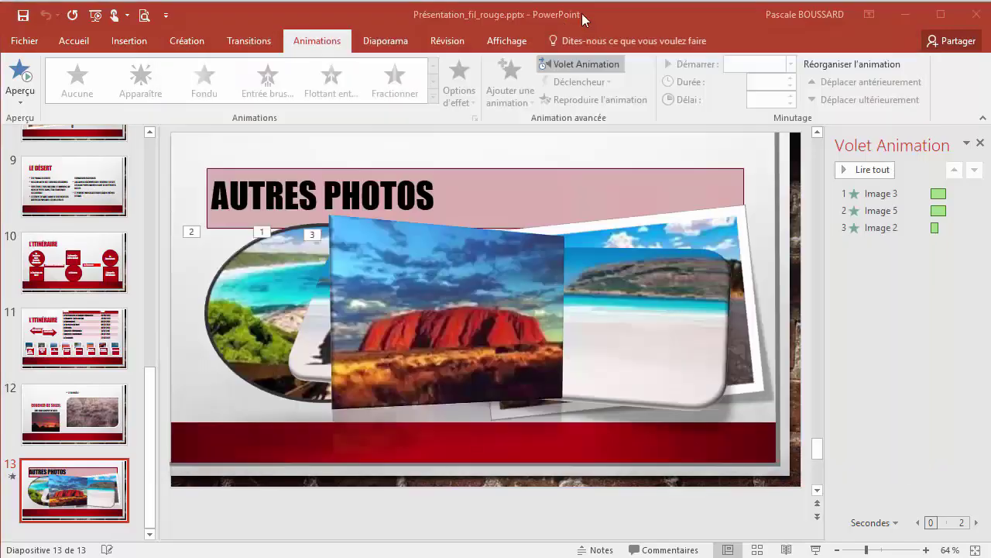
Step: Make Image 3's animation start with the previous one and lengthen its delay, then reread Consignes.txt
left_click(896, 190)
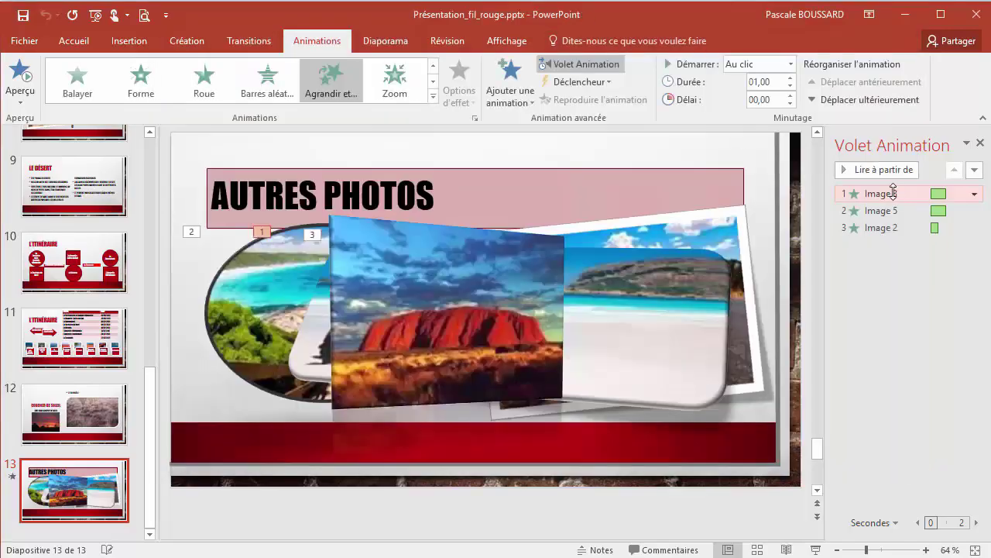
left_click(792, 66)
left_click(774, 96)
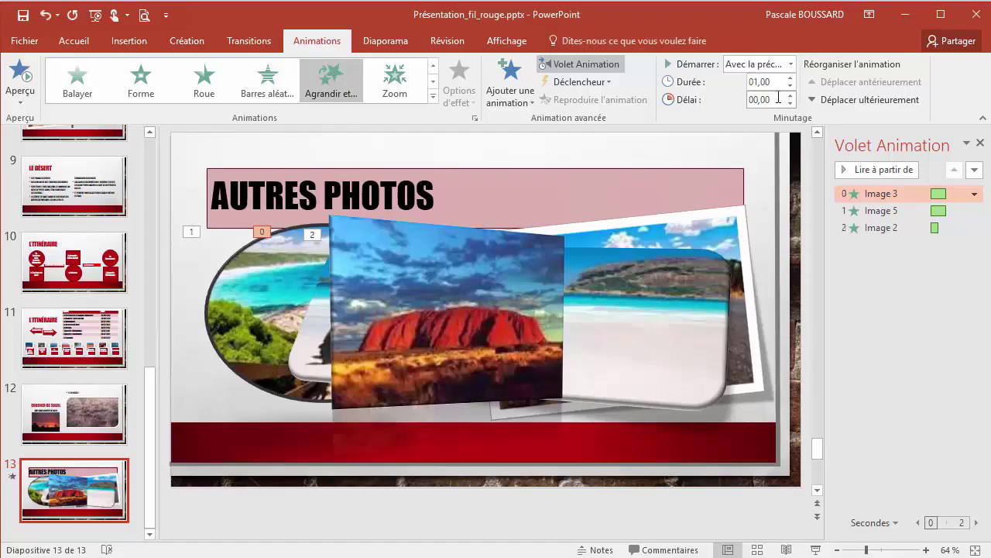
left_click(789, 95)
left_click(789, 95)
left_click(789, 95)
left_click(789, 95)
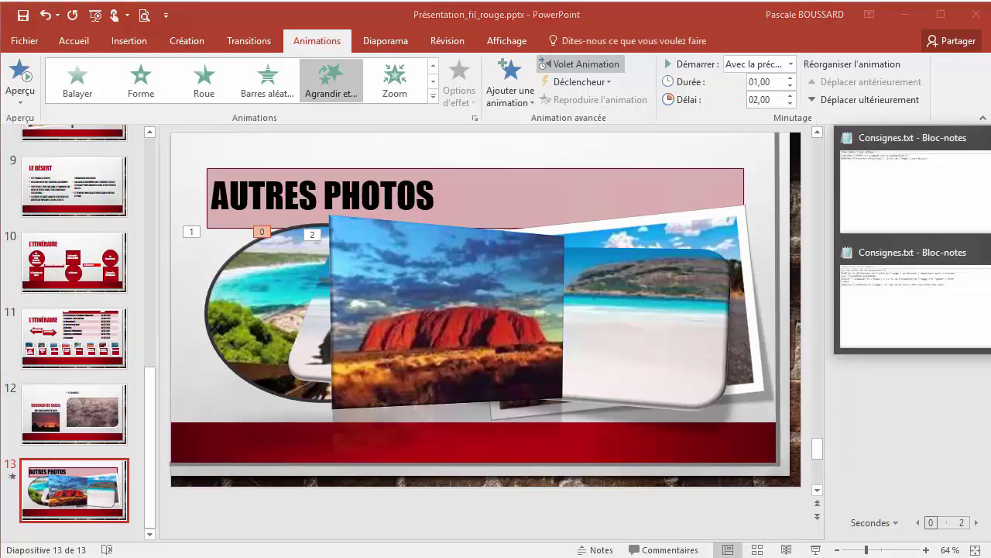
left_click(924, 303)
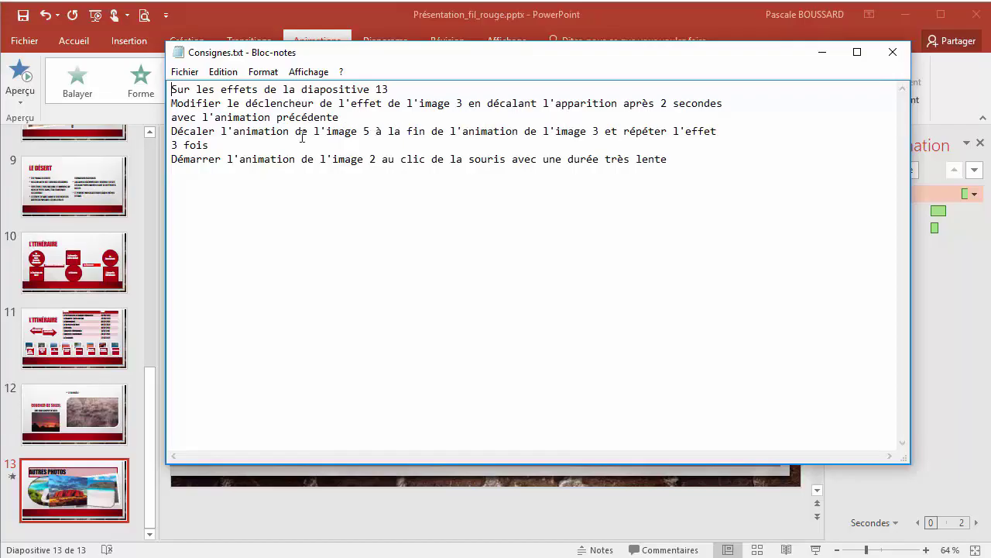
Step: Set the Image 5 animation to start Après la précédente
left_click(595, 11)
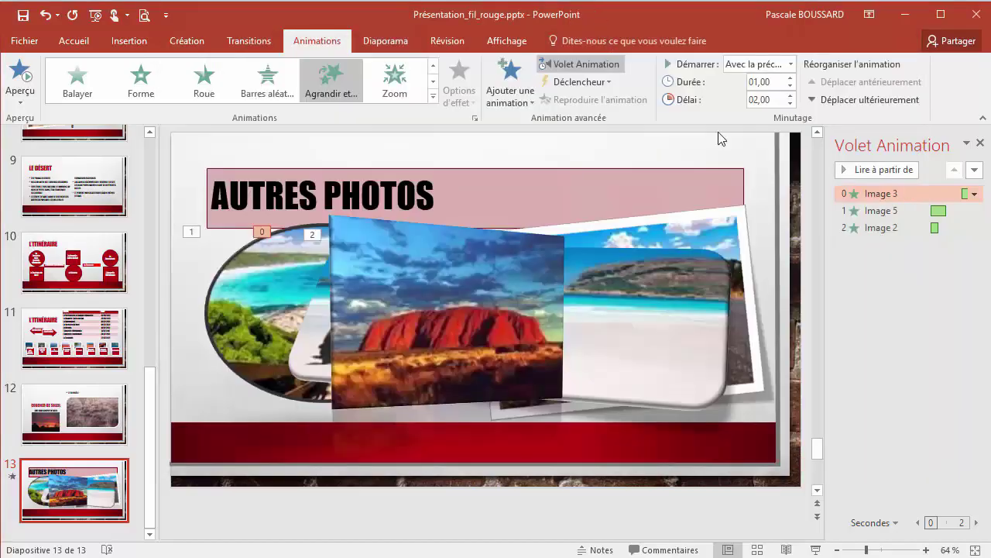
left_click(867, 209)
left_click(790, 65)
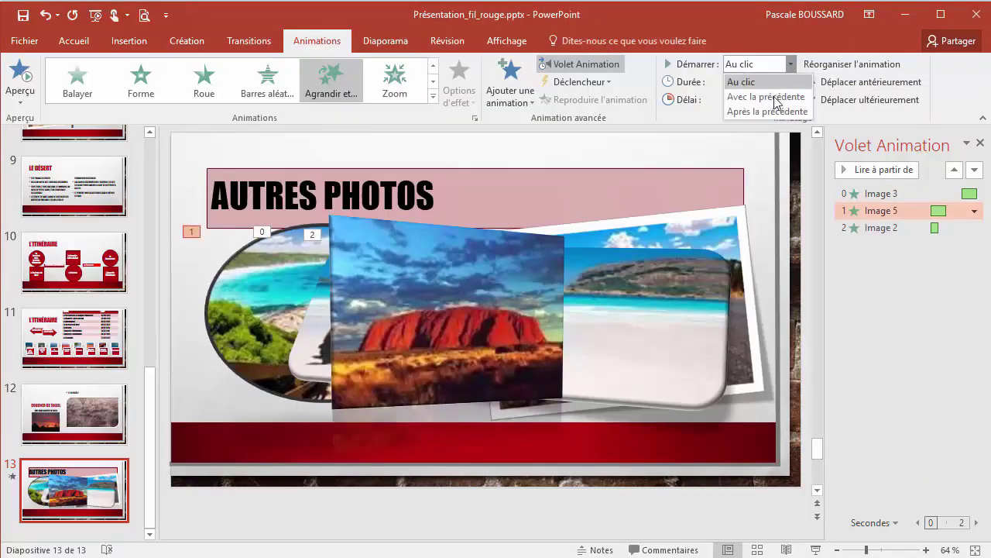
left_click(765, 111)
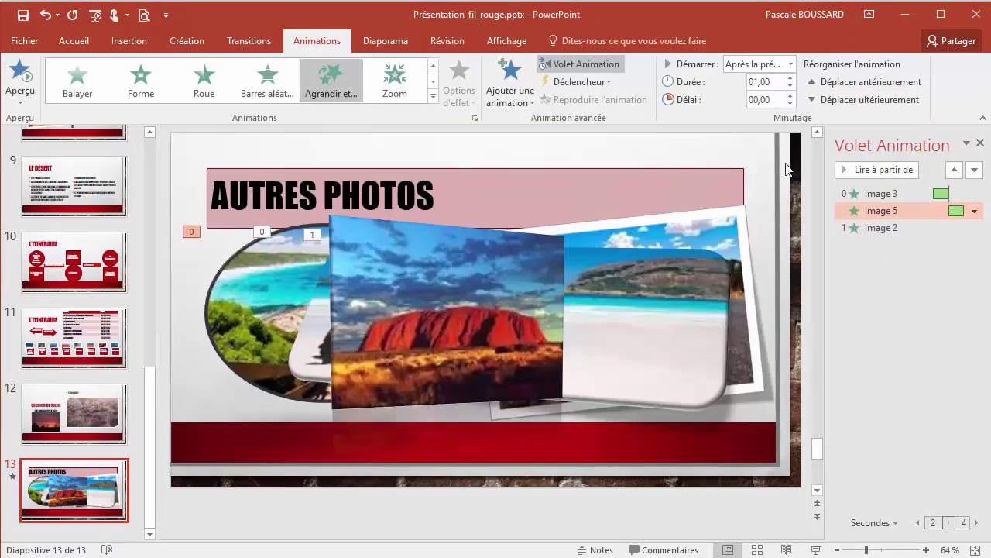
Step: Make Image 5 repeat 3 times and bring the Consignes.txt notes back up
left_click(975, 212)
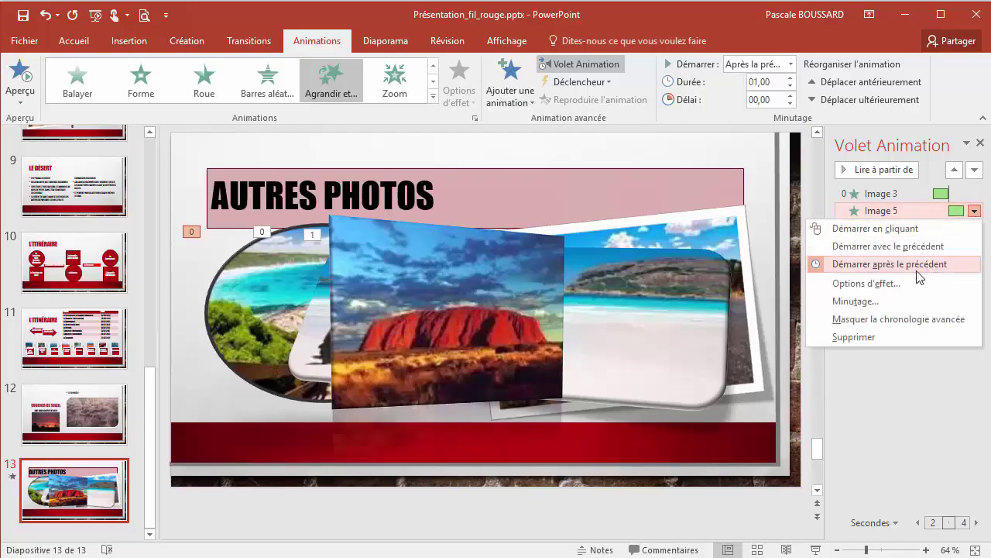
left_click(856, 301)
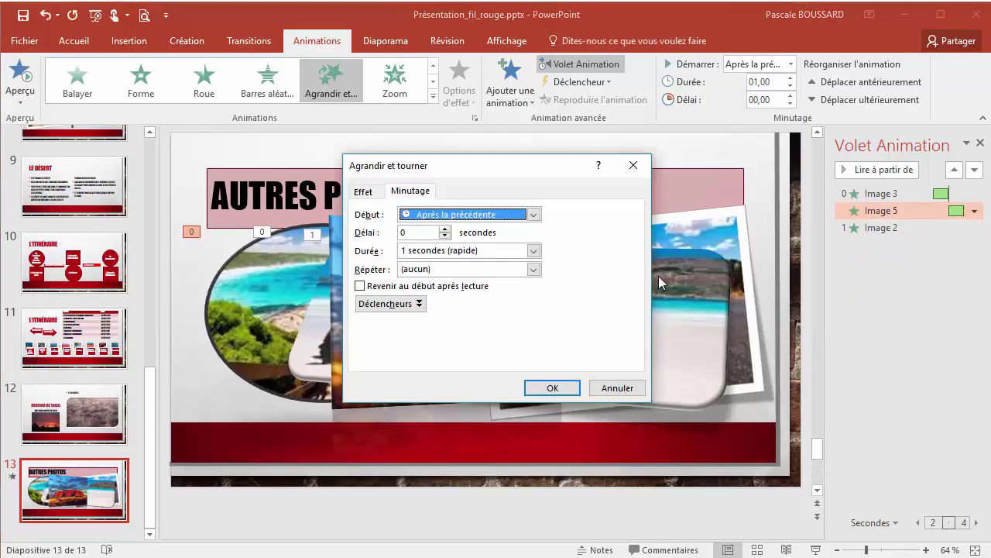
left_click(533, 269)
left_click(491, 305)
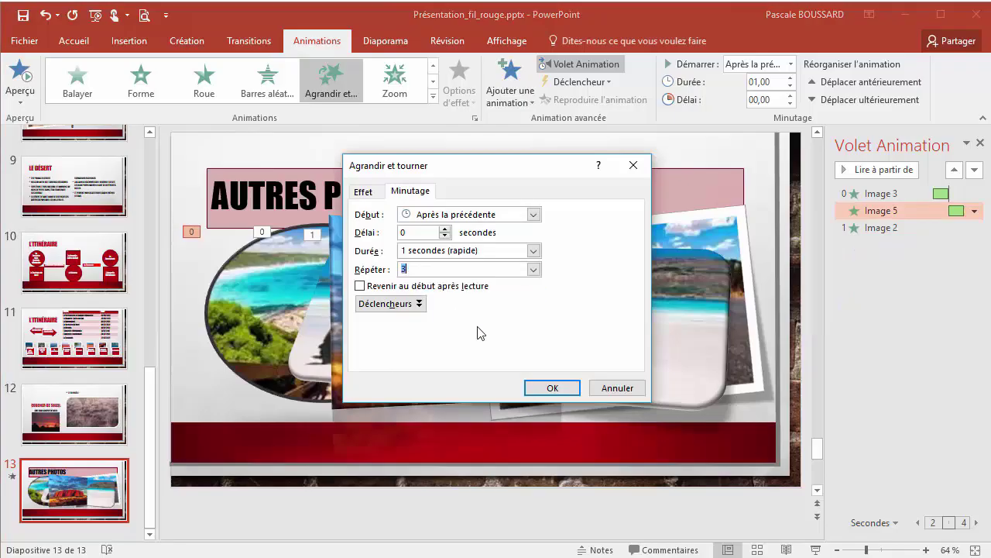
left_click(551, 388)
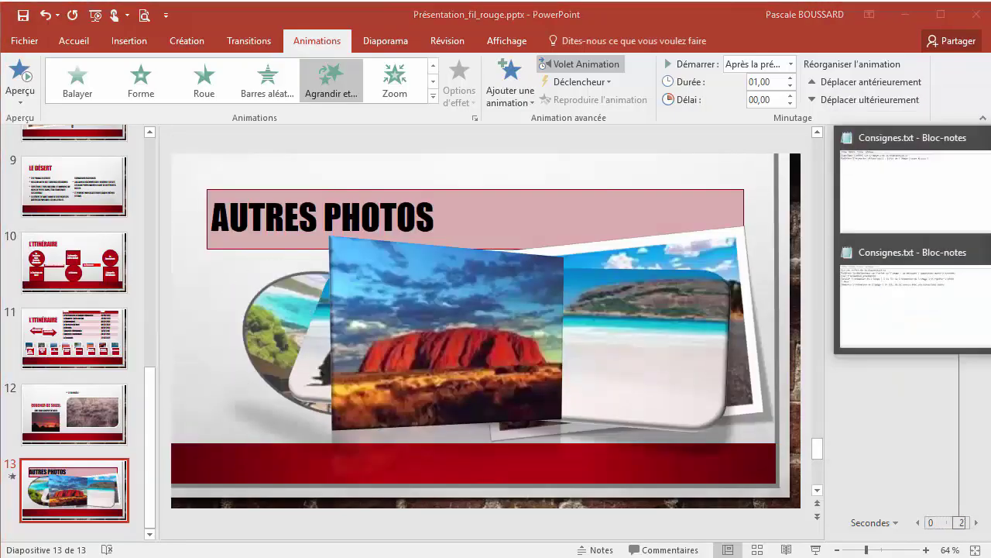
left_click(941, 304)
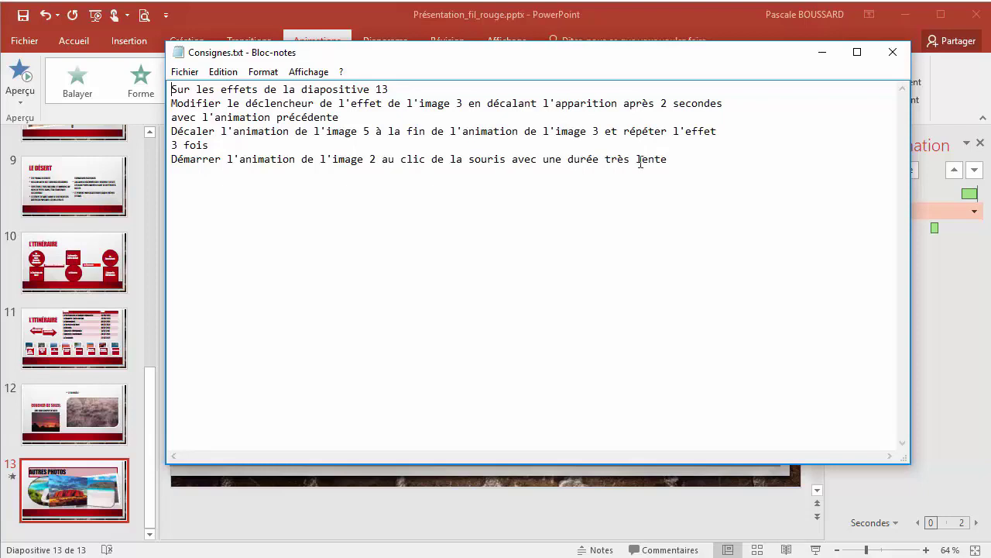
Step: Set the Image 2 animation's Durée to 5 secondes (très lent) in Minutage
left_click(937, 255)
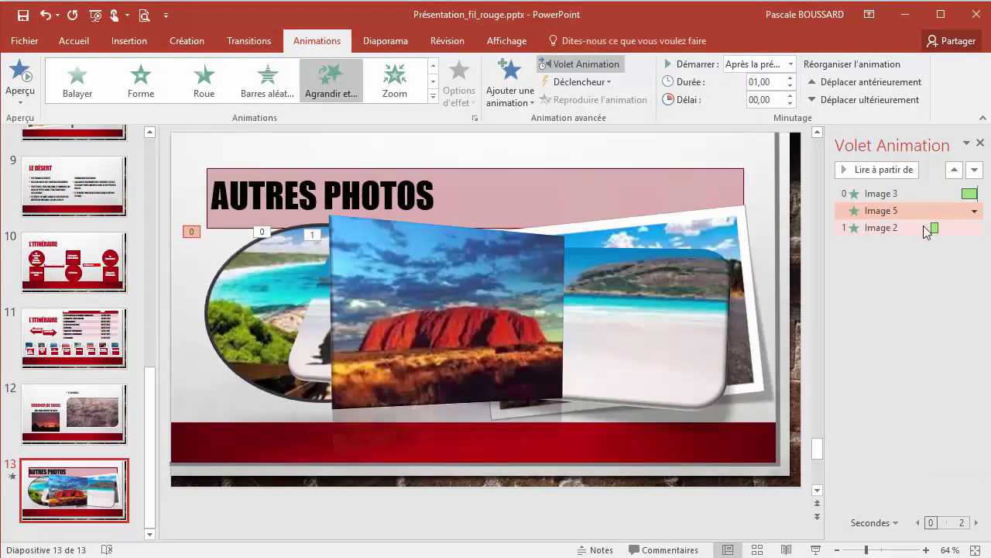
left_click(885, 228)
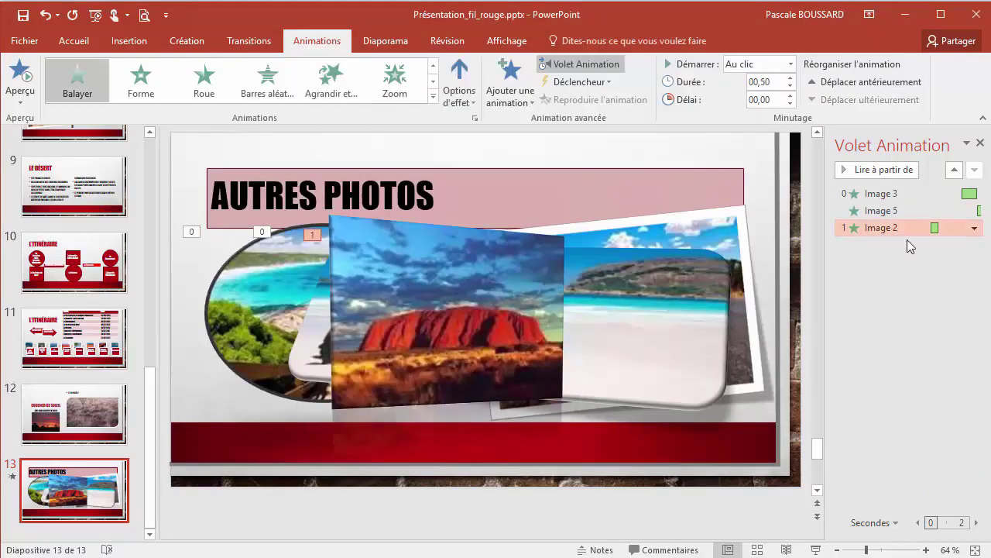
left_click(974, 227)
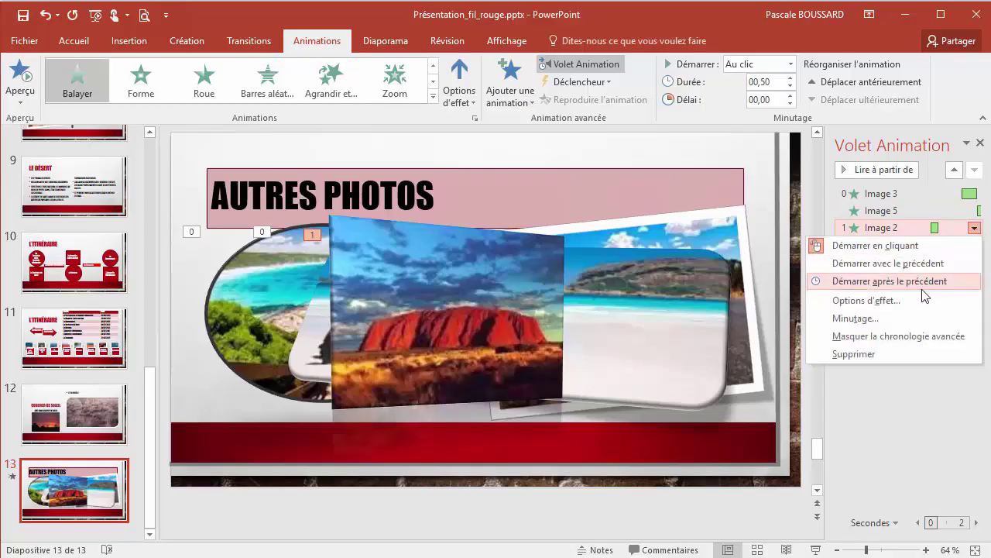
left_click(856, 318)
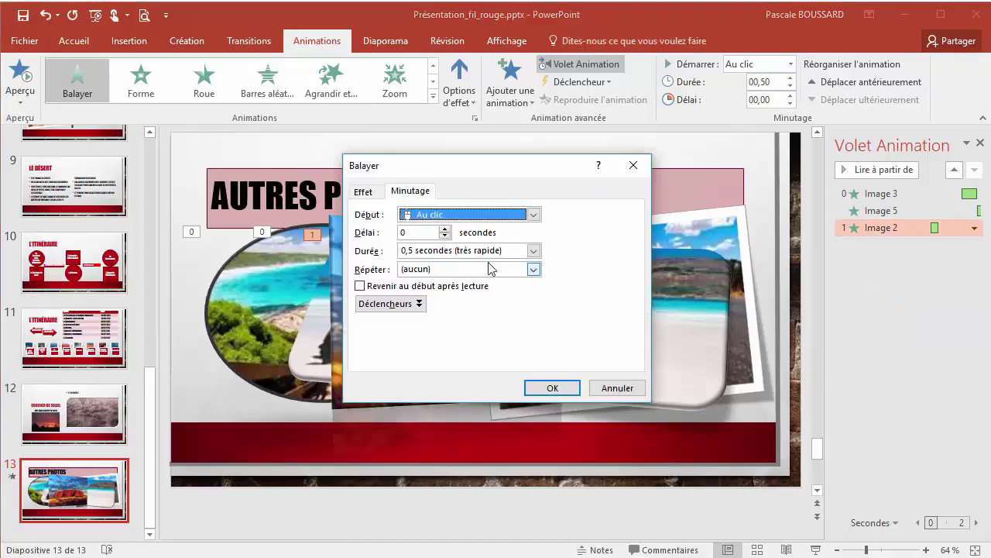
left_click(533, 252)
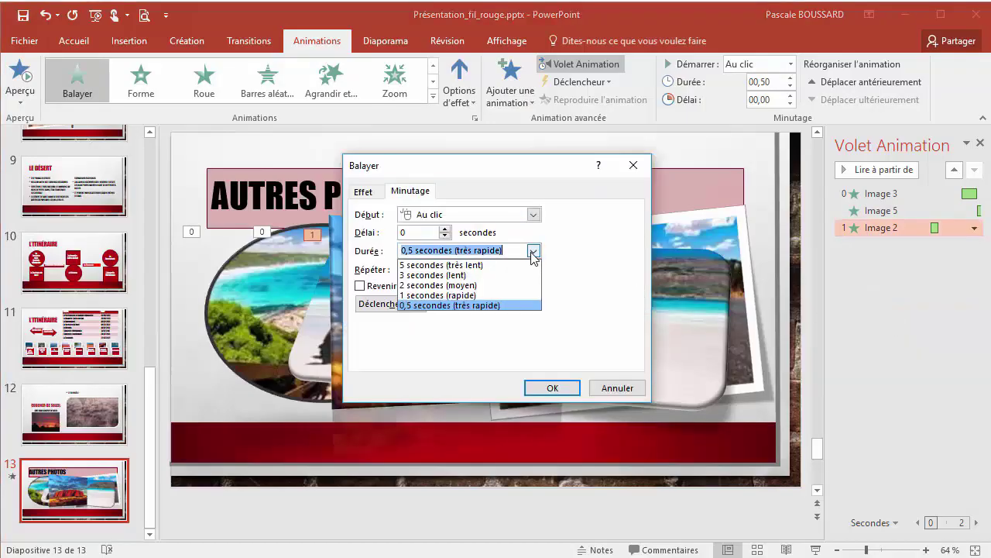
left_click(445, 265)
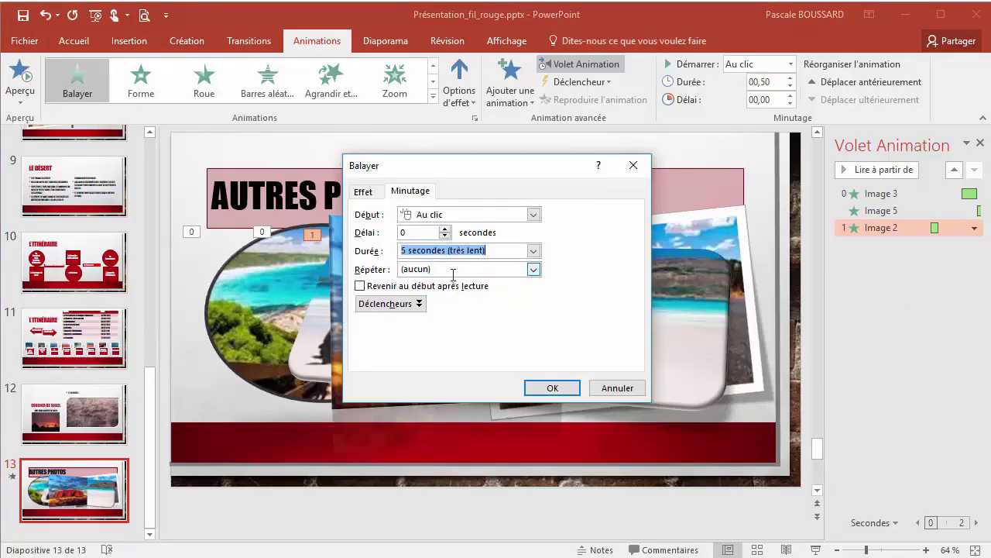
left_click(540, 388)
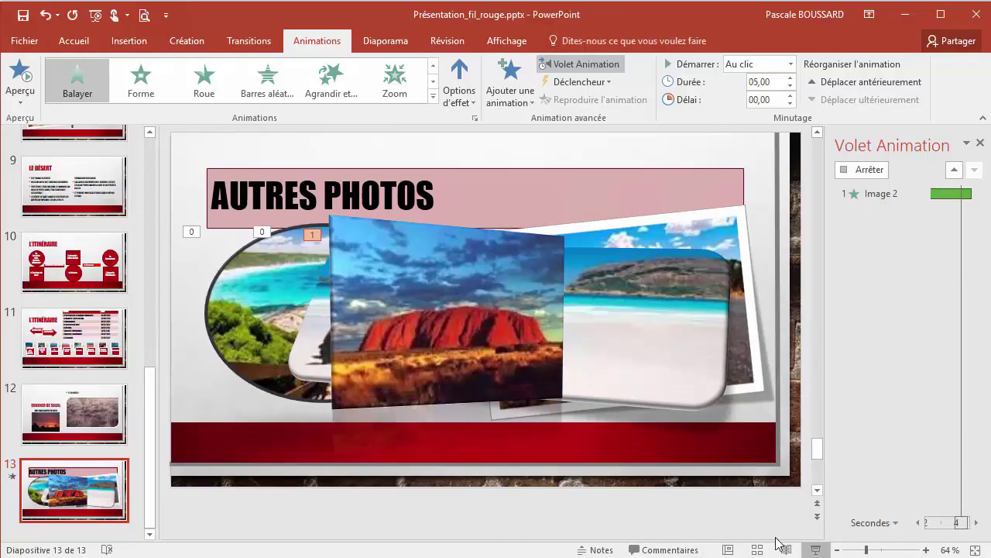
left_click(816, 549)
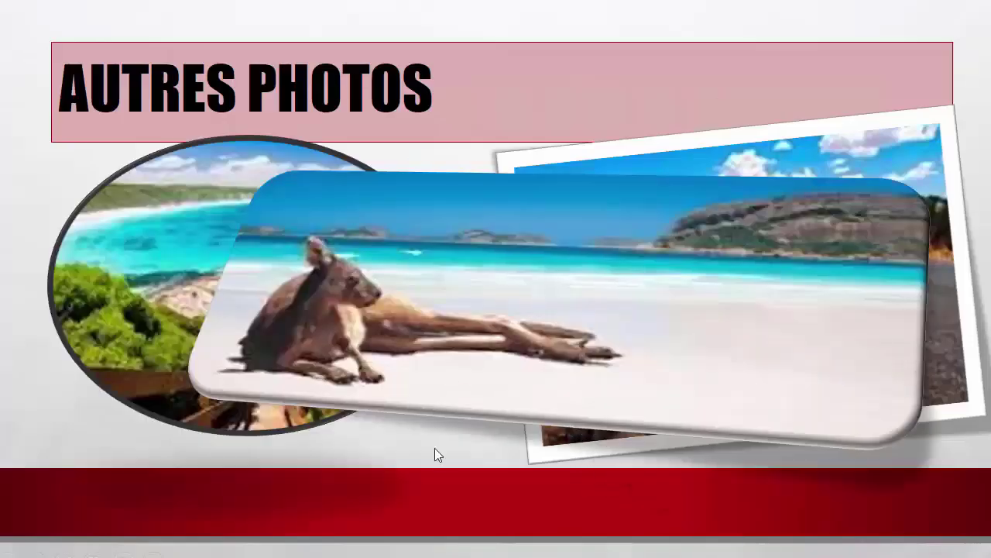
right_click(515, 439)
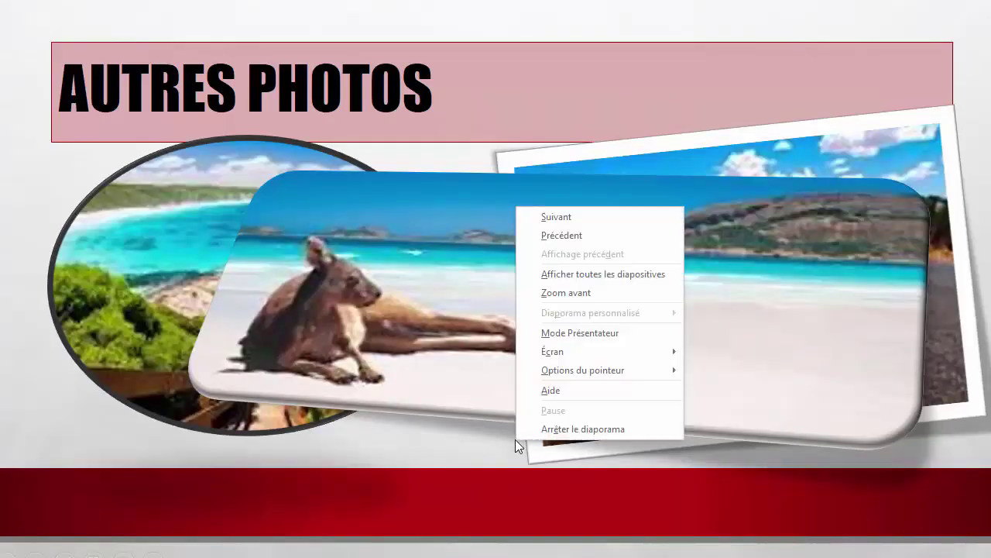
left_click(569, 427)
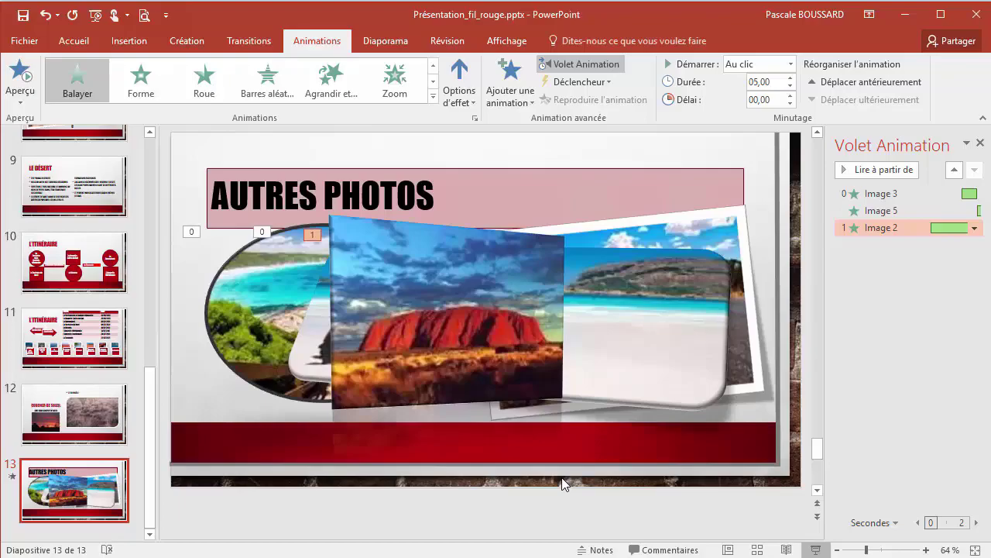
key("shift+F5")
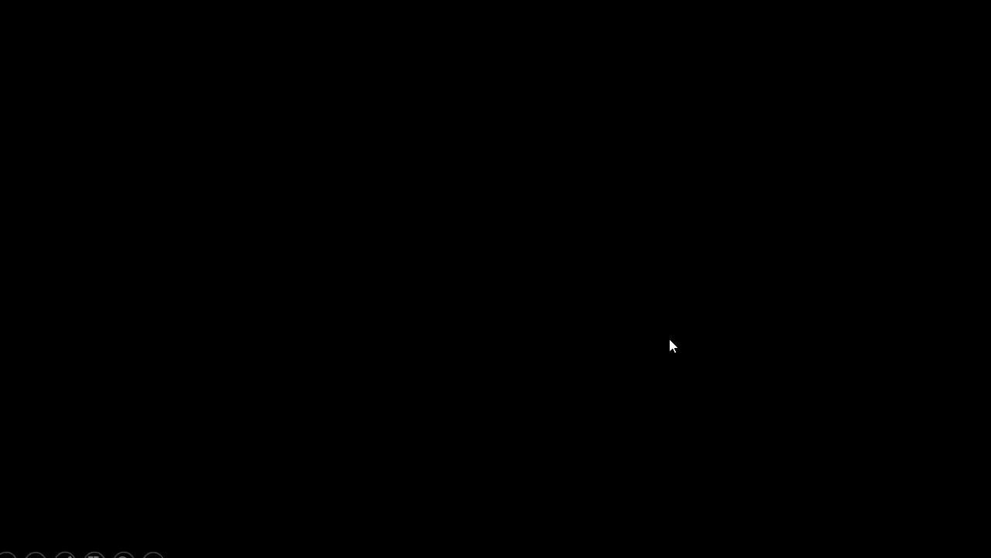
right_click(670, 345)
left_click(717, 552)
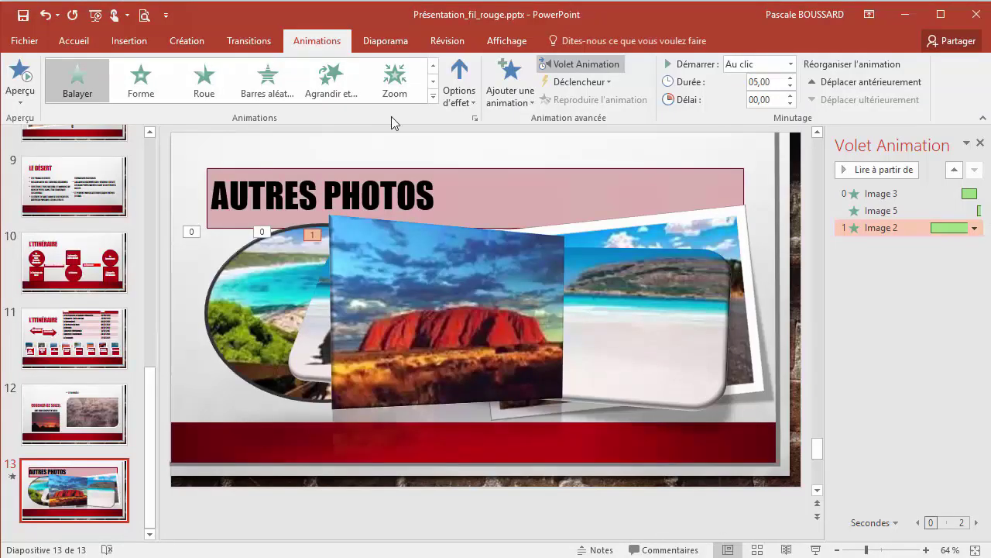
Step: Save as Présentation_fil_rouge.pptx in Documents, replacing the existing file
left_click(24, 44)
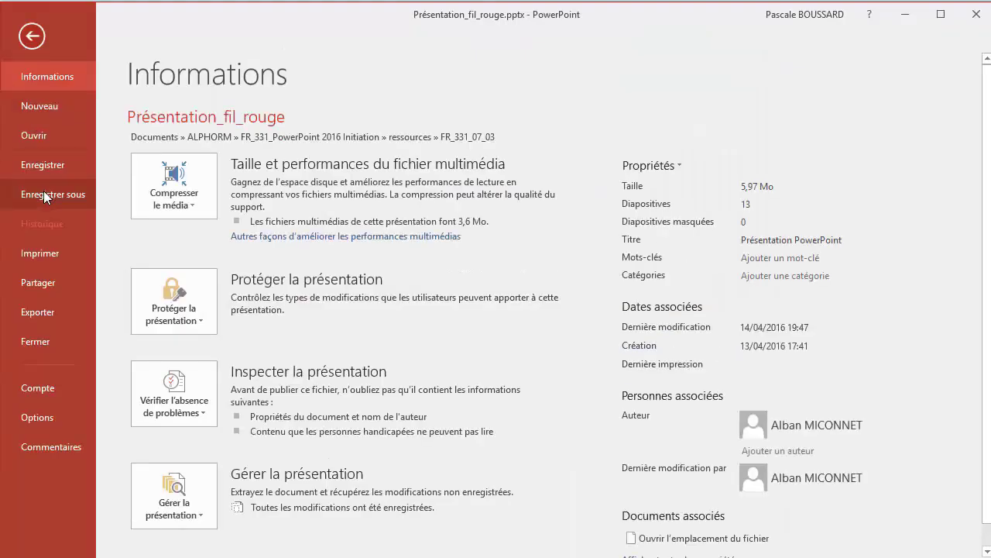
left_click(45, 194)
left_click(195, 294)
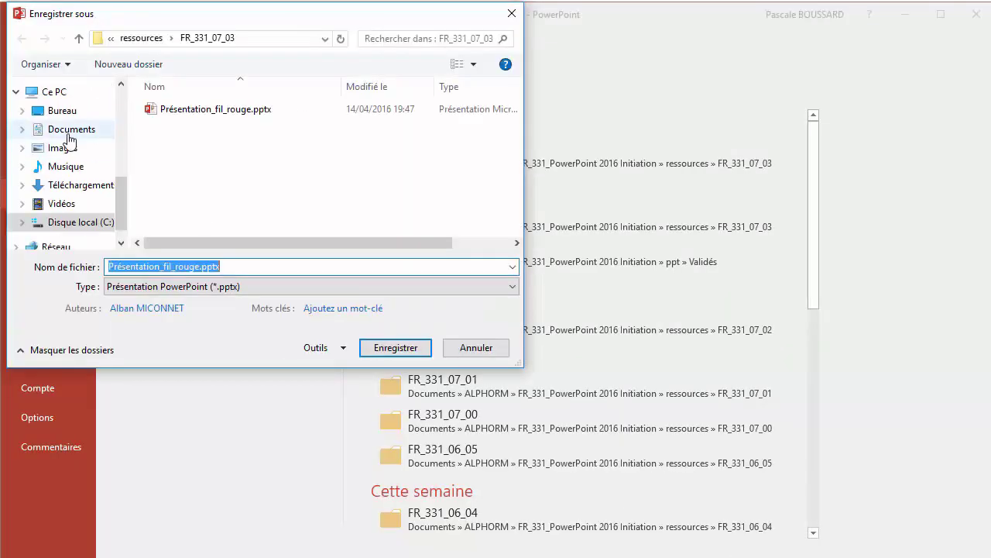
left_click(70, 130)
left_click(375, 350)
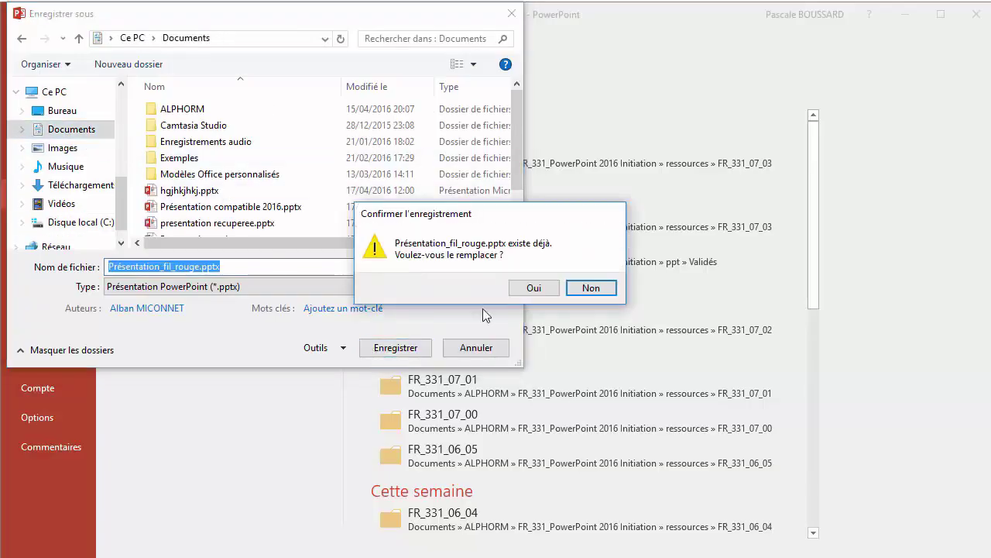
left_click(532, 289)
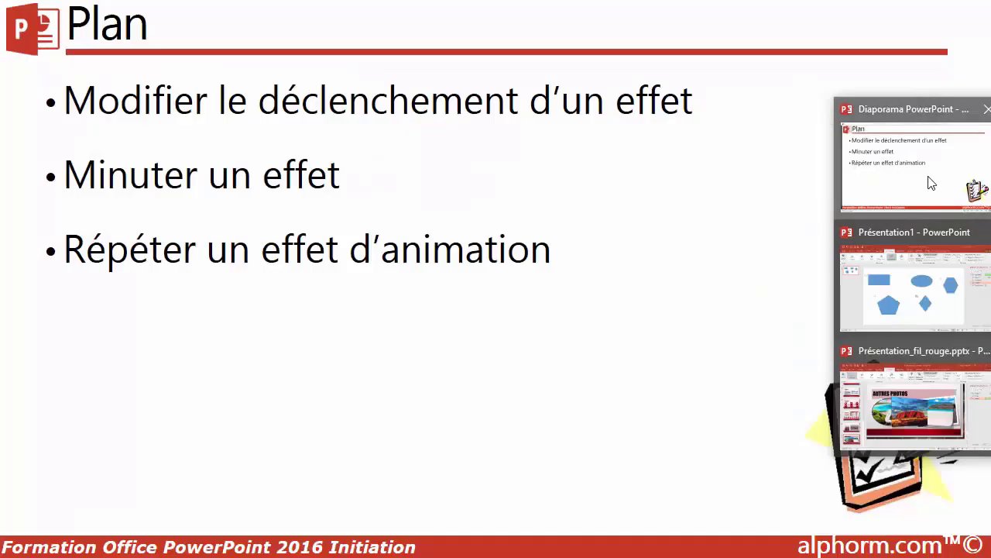
Step: Bring the course Plan slideshow back to the front
left_click(931, 183)
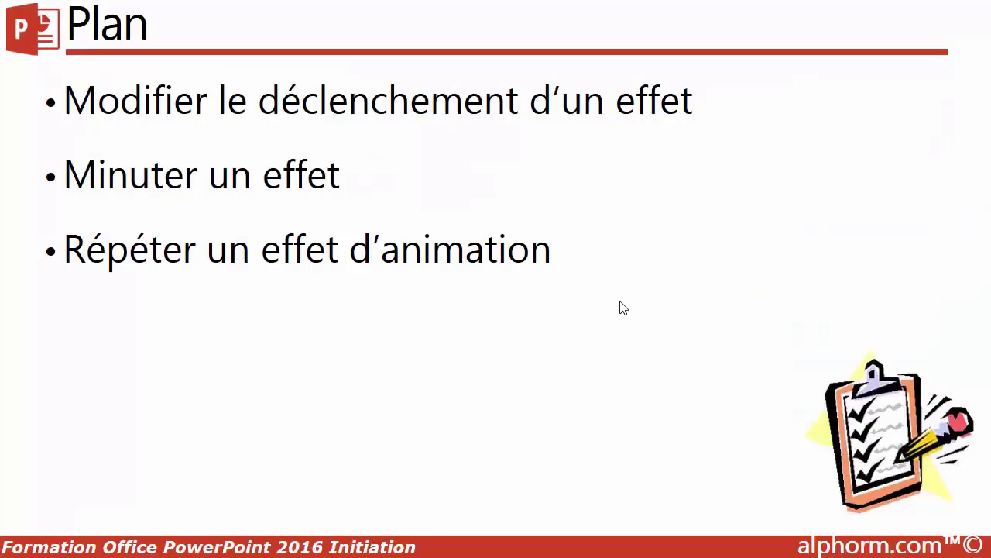